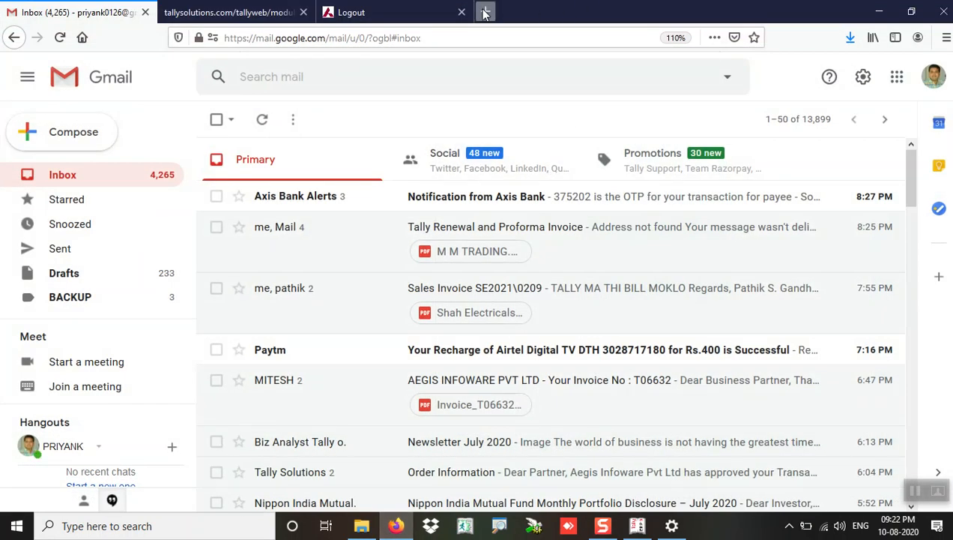
Step: Open the Tally Solutions website's Tally.ERP 9 download page in a new browser tab
left_click(485, 12)
left_click(293, 196)
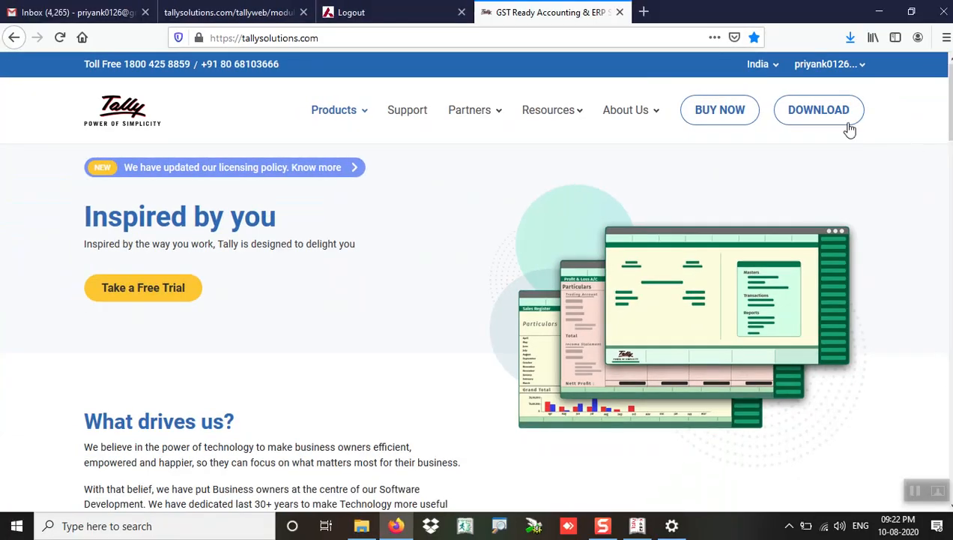
left_click(819, 111)
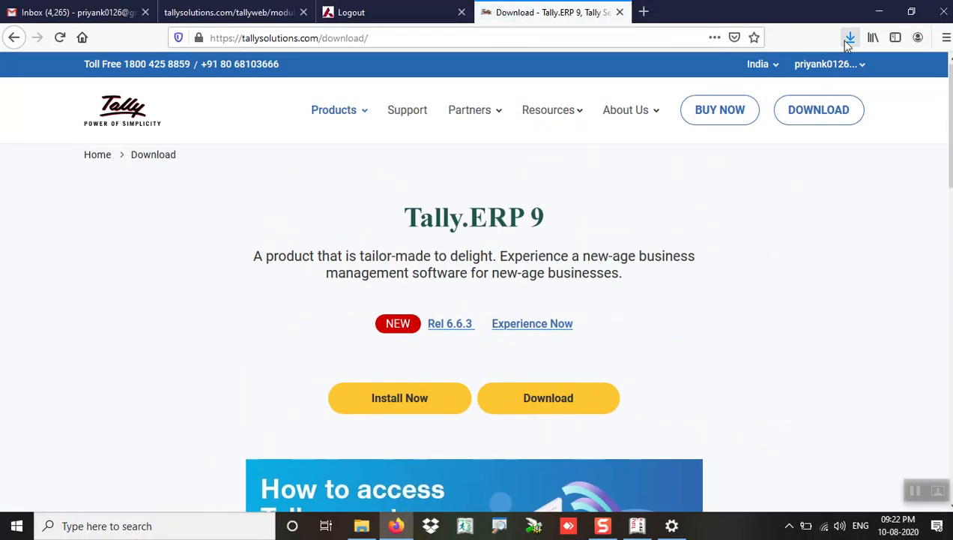
Step: Check the recent downloads list, then minimize Firefox to reveal Tally.ERP 9
left_click(849, 38)
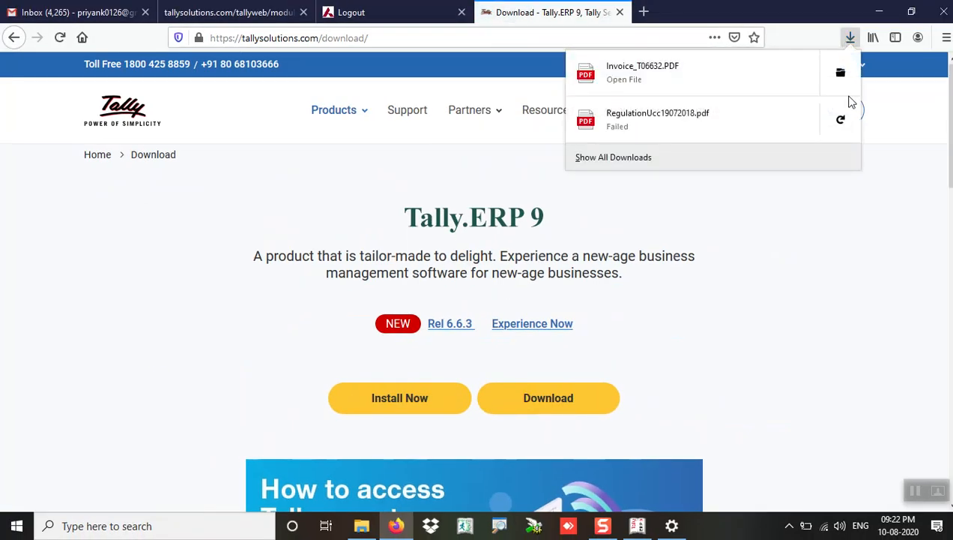
left_click(873, 13)
left_click(881, 13)
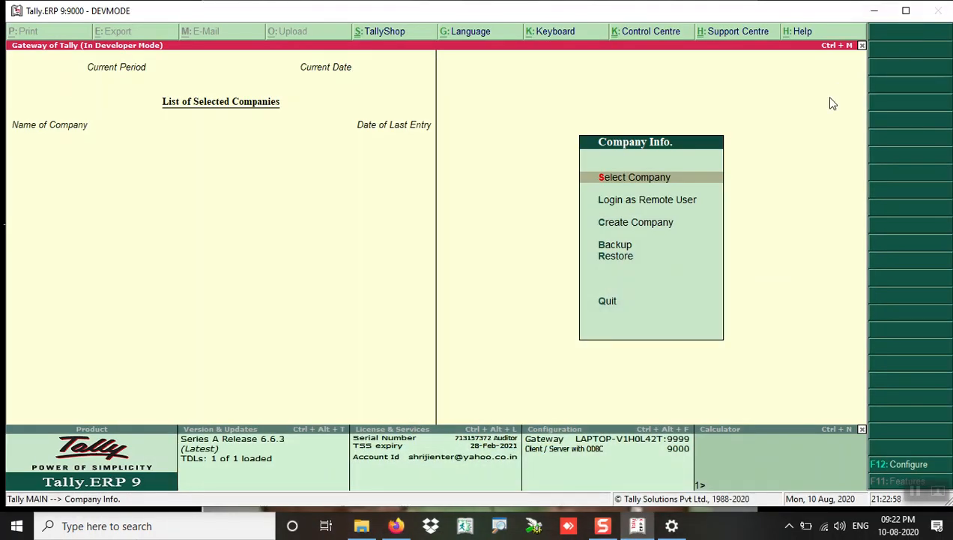
Step: Bring the Tally.ERP 9 window back and choose Create Company from the Company Info menu
left_click(874, 11)
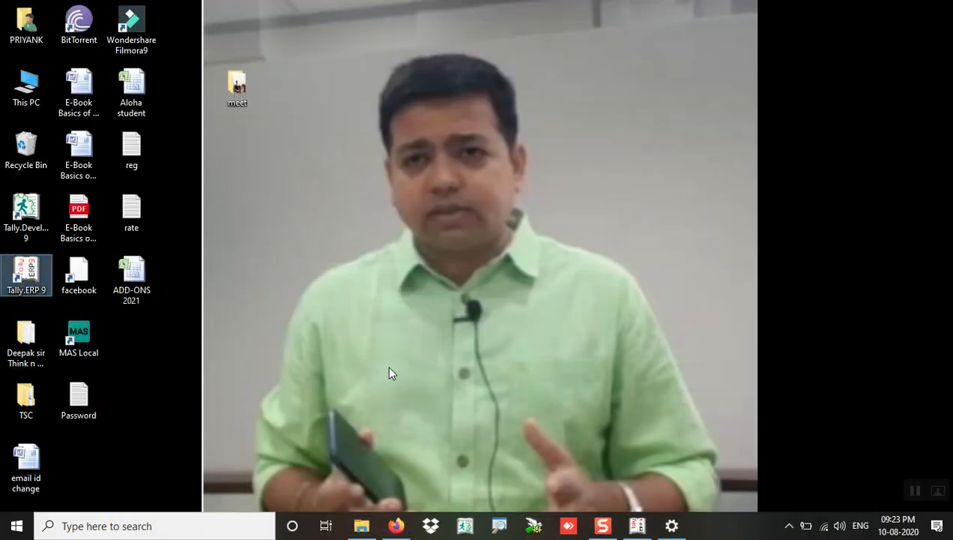
left_click(638, 526)
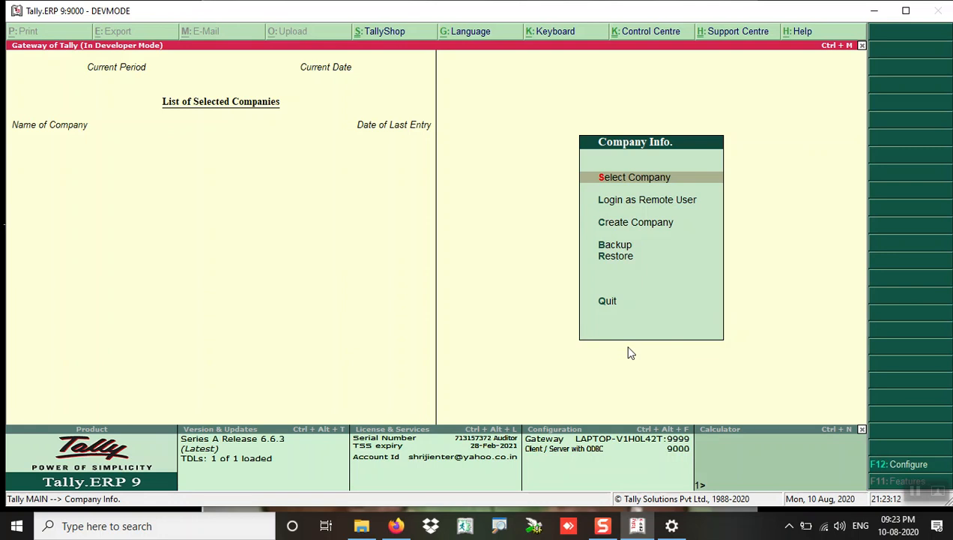
key("Down")
key("Down")
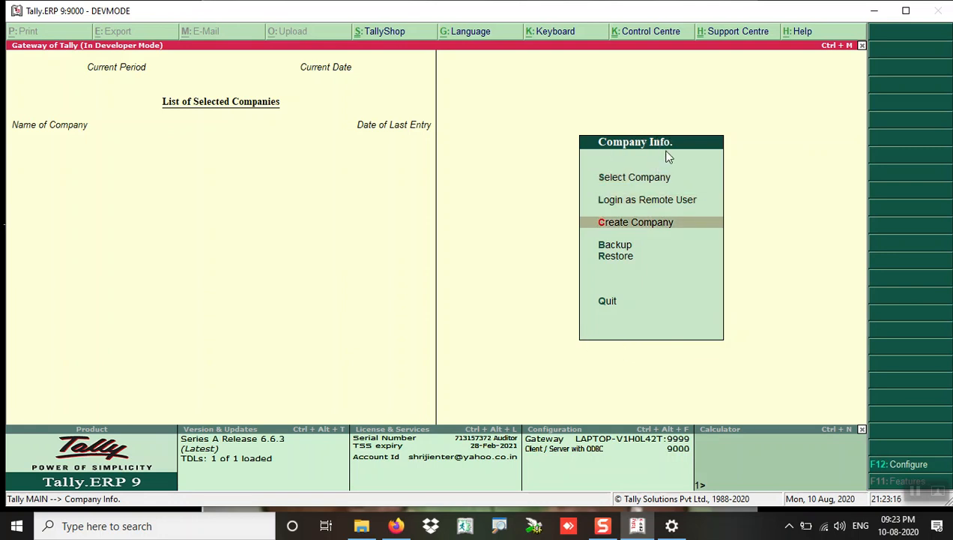
left_click(660, 225)
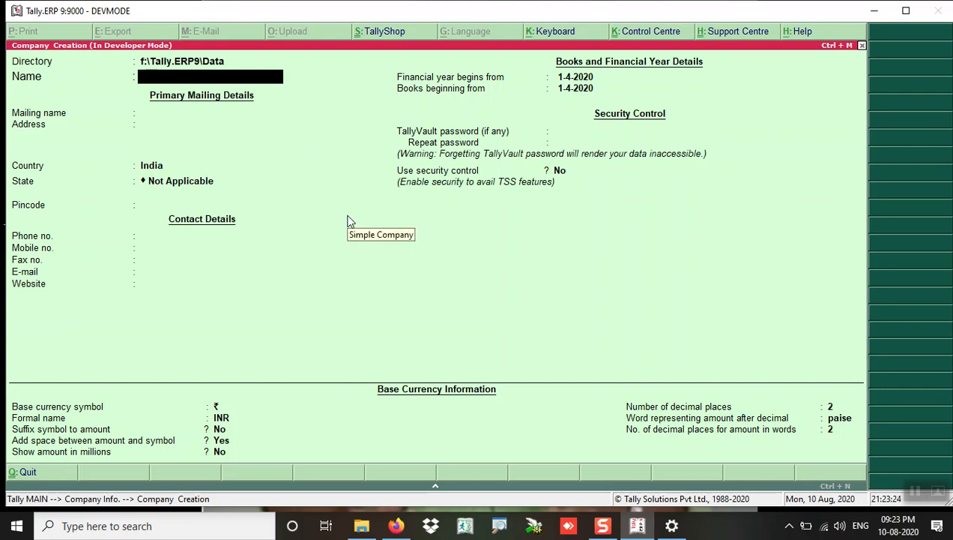
Step: Enter the company name Demo Computer Service Pvt Ltd, keep the mailing name, and fill in the three-line address
type("Demo Com")
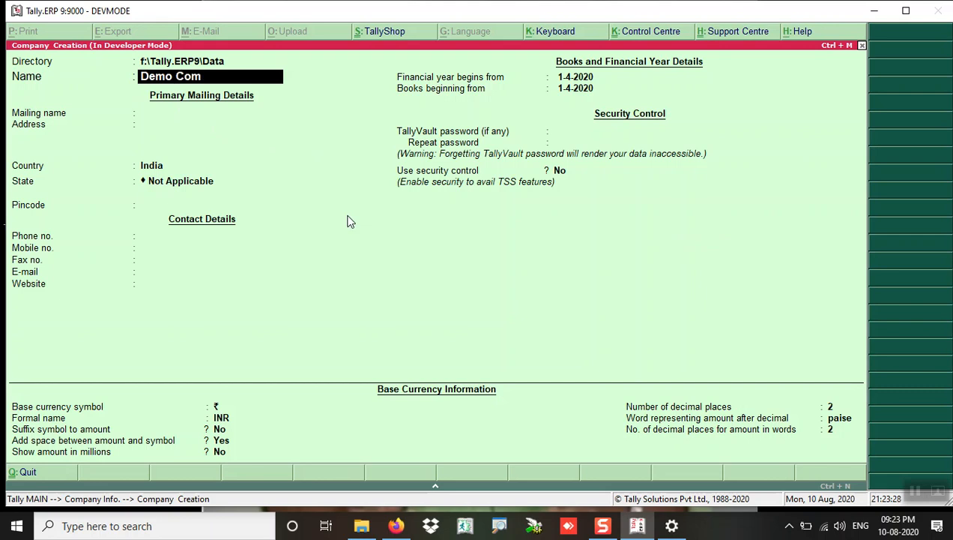
type("puter Service Pvt Ltd")
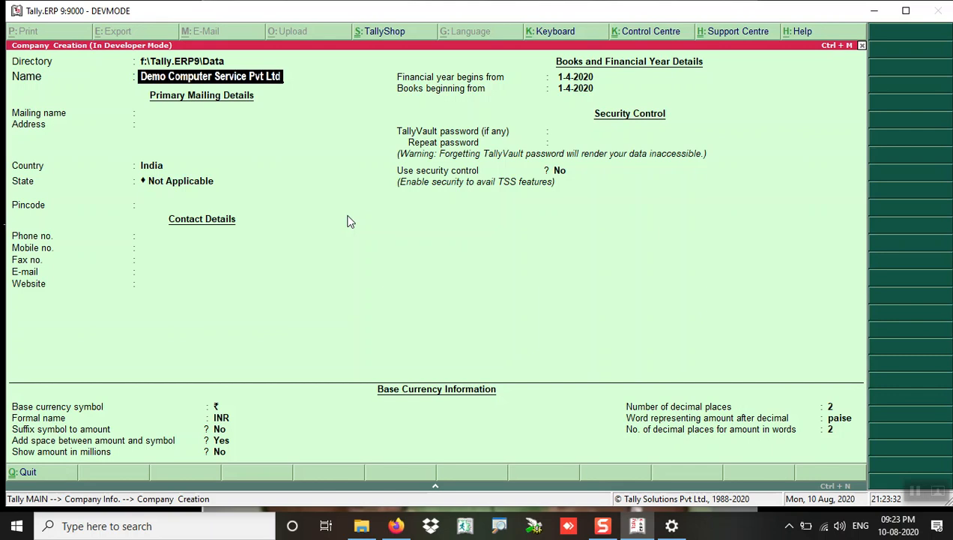
key("Return")
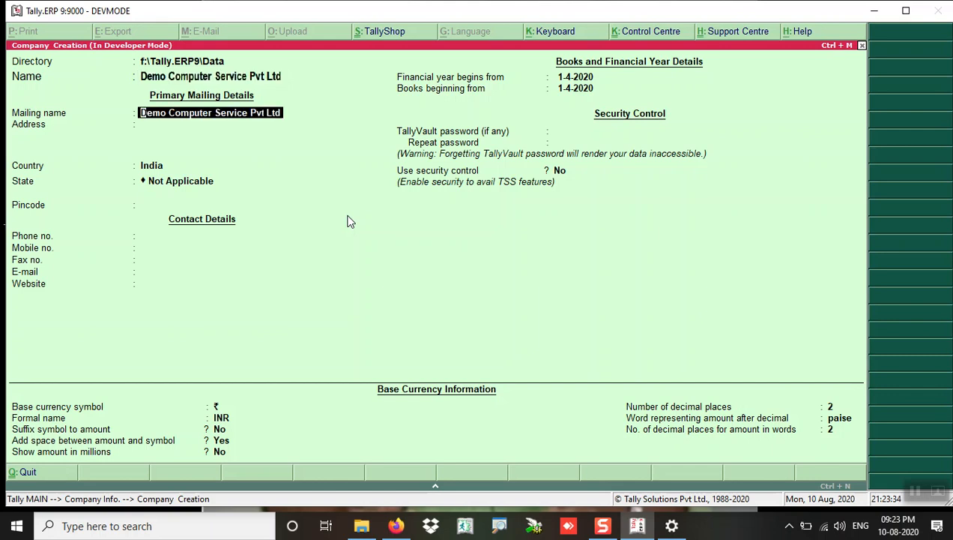
key("Return")
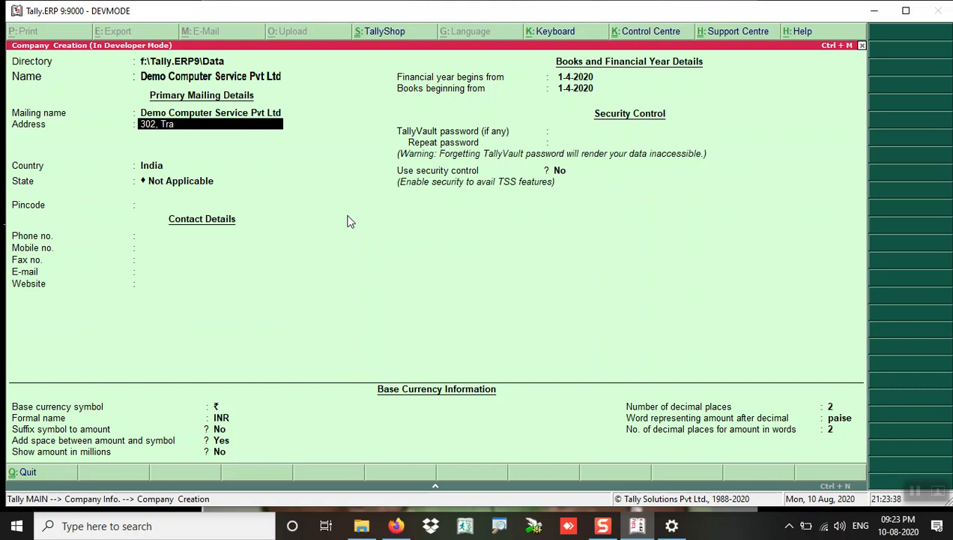
key("Return")
type("Khok")
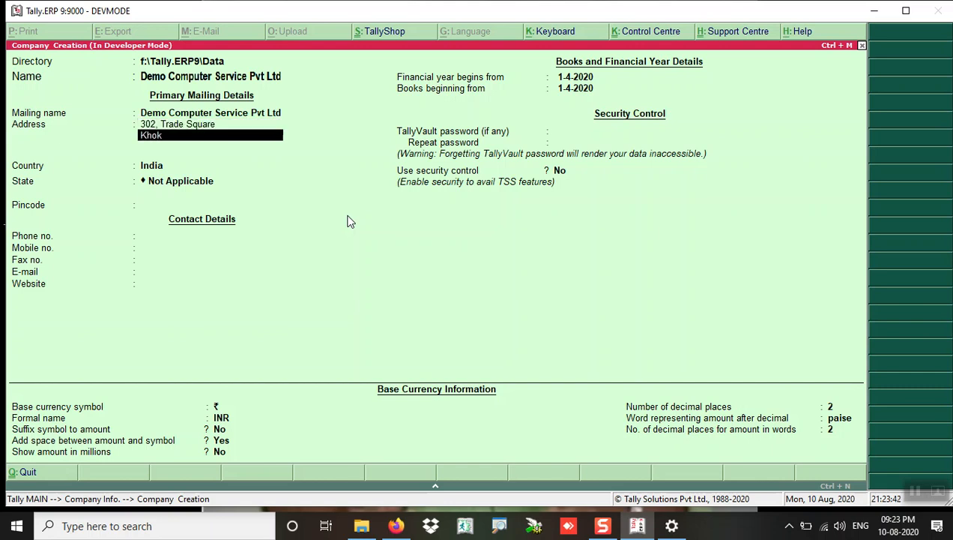
type("hra")
key("Return")
type("Ahmedabad")
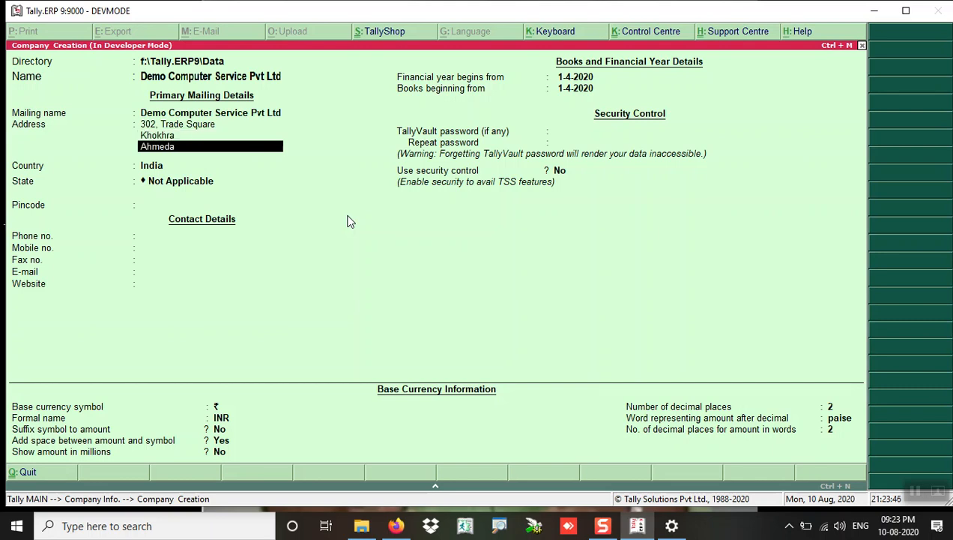
key("Return")
Step: Choose Gujarat as the state, fill in the company's mobile number and e-mail, and pass the remaining fields
key("Return")
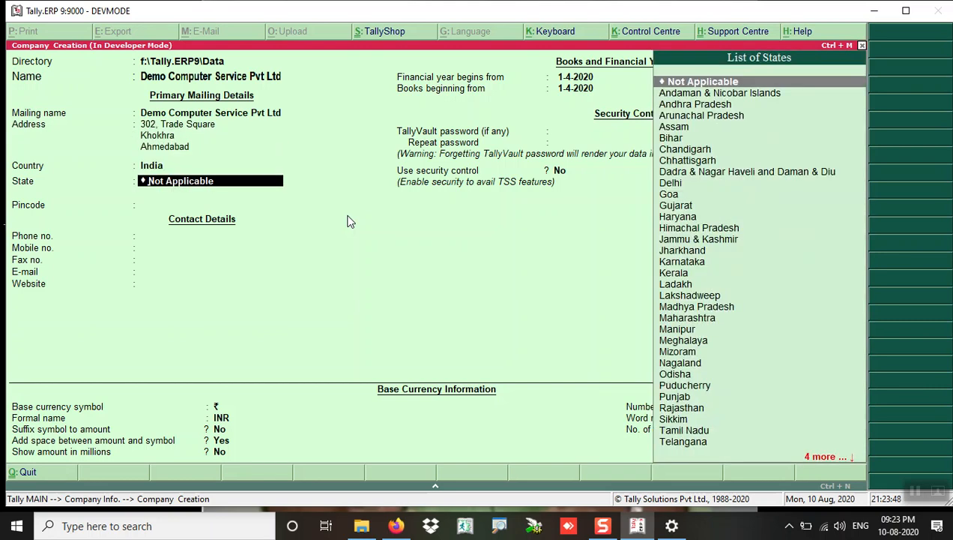
type("Gu")
key("Return")
key("Return")
key("Return")
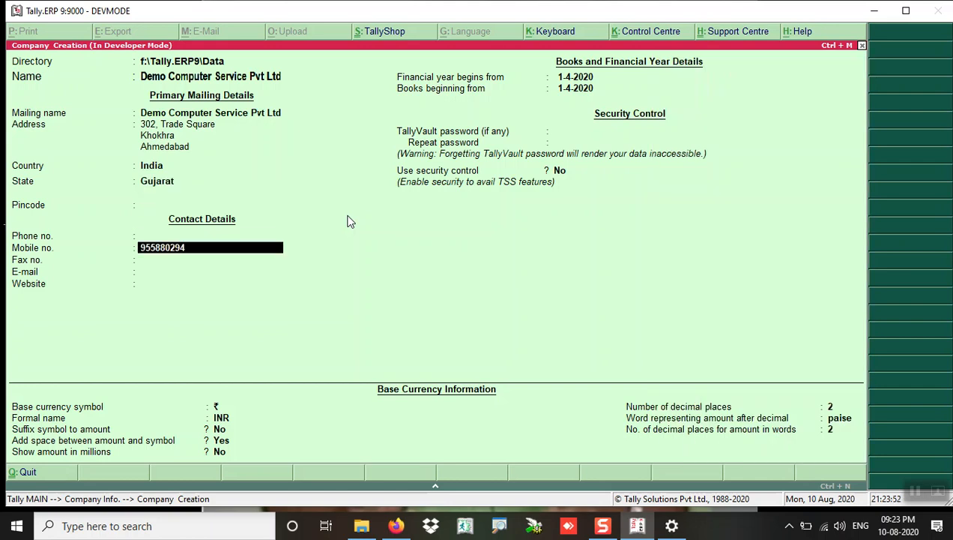
key("Return")
key("Return")
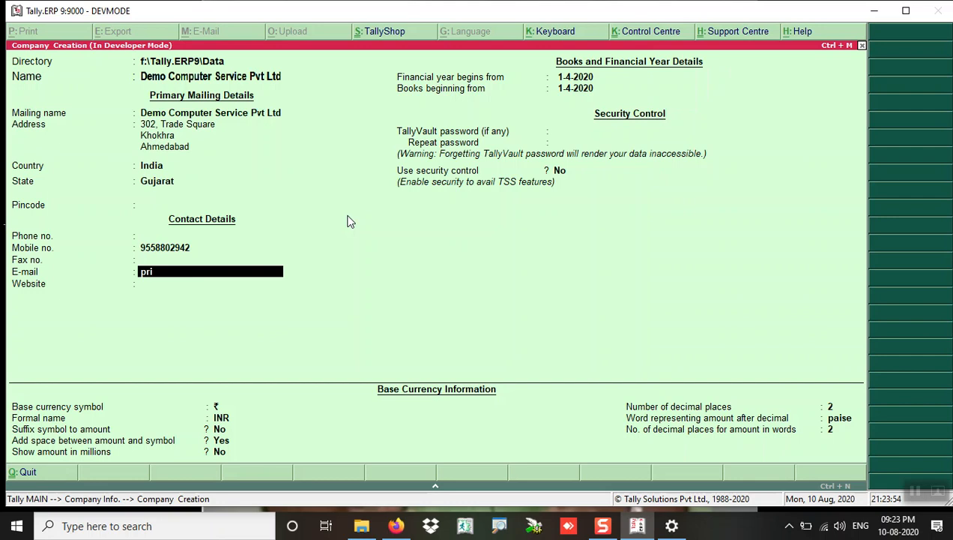
key("Return")
key("Return")
key("Return")
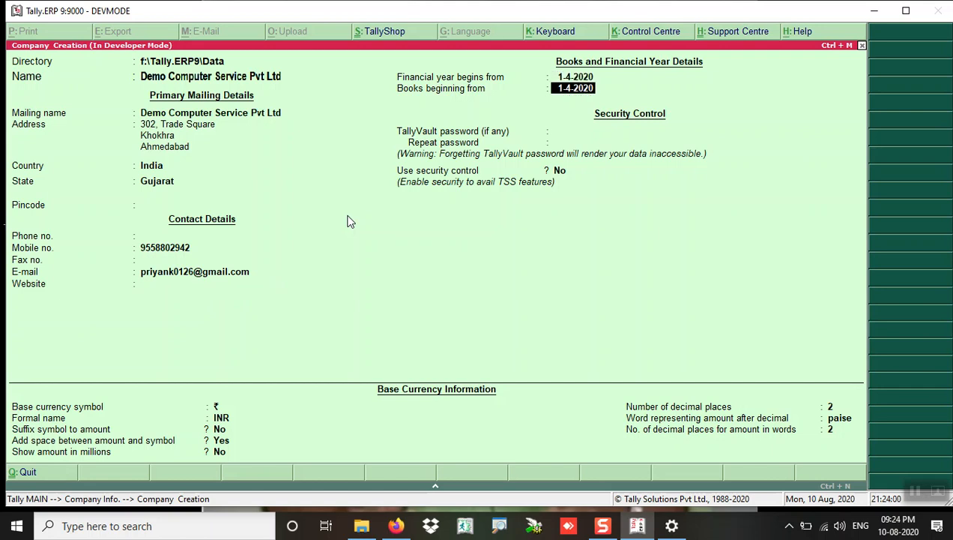
key("Return")
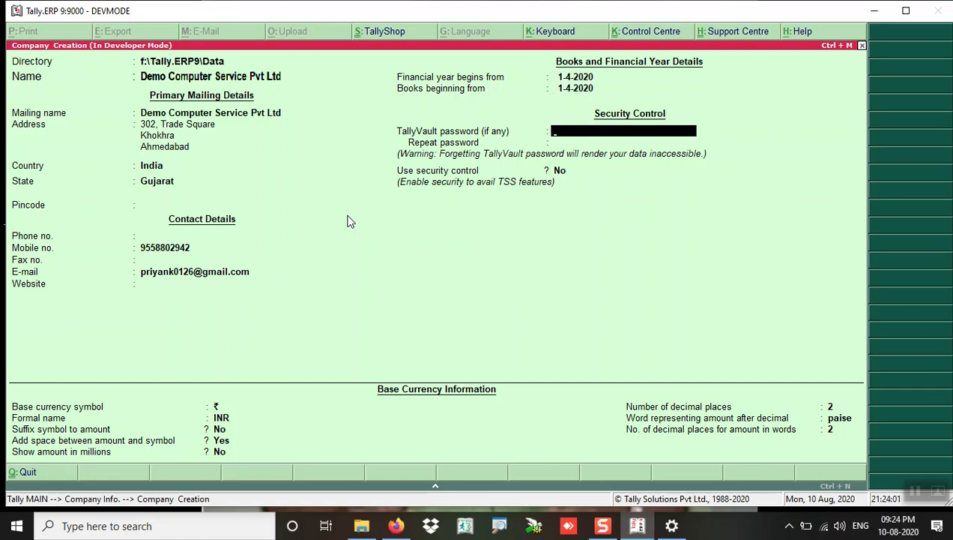
key("Return")
key("Return")
key("Return")
key("Return")
key("Return")
key("Return")
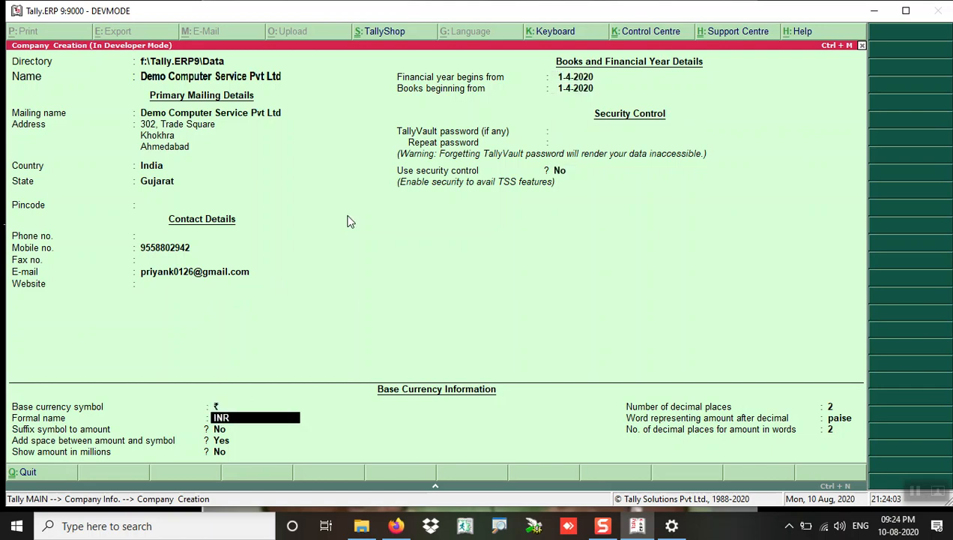
key("Return")
key("Return")
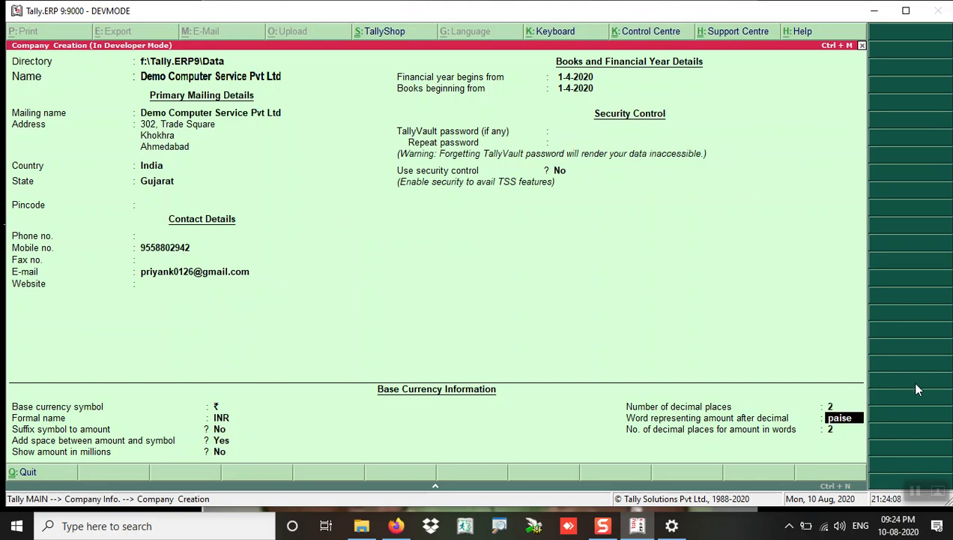
key("Return")
key("Return")
key("Return")
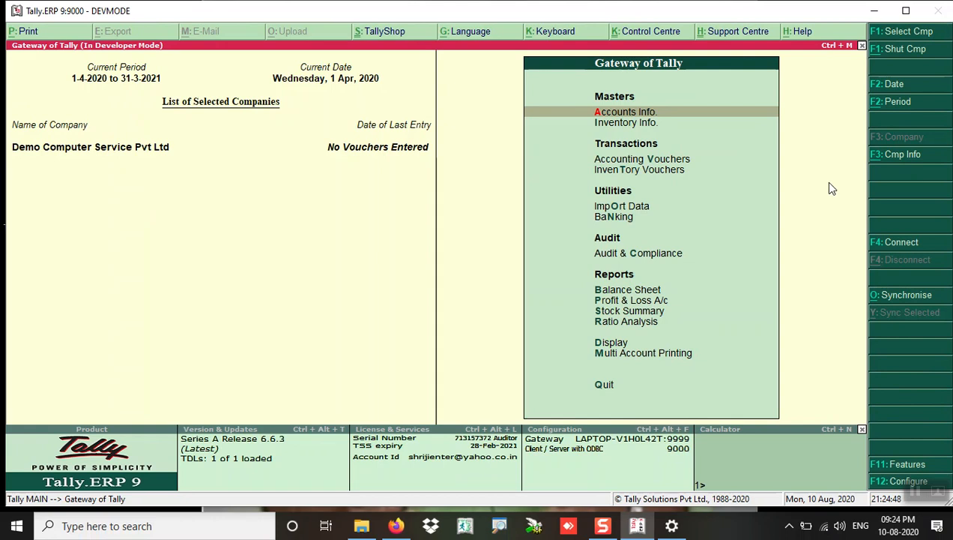
Step: Bring up the company information options for the saved company with Alt+F3
key("alt+F3")
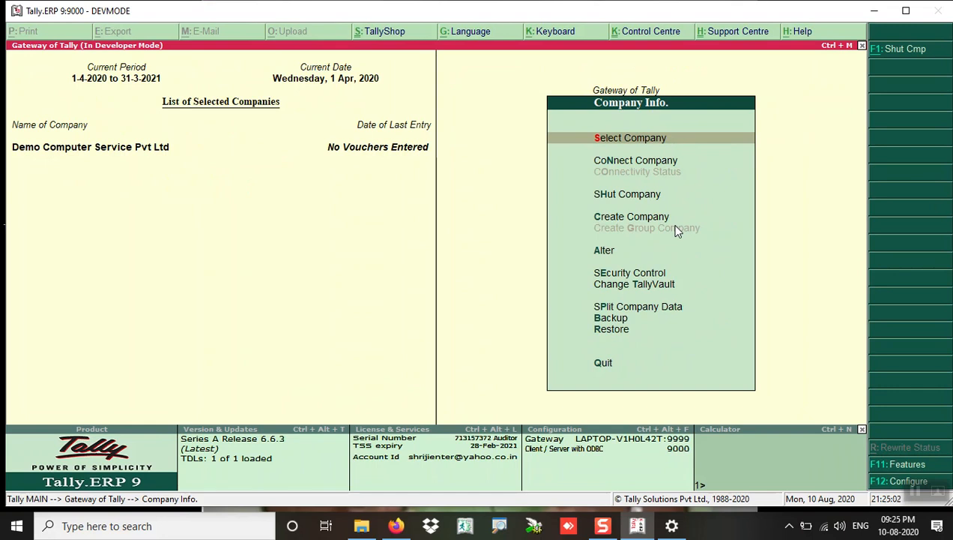
Step: Close and reopen the company info options, then go back to Gateway of Tally
key("Escape")
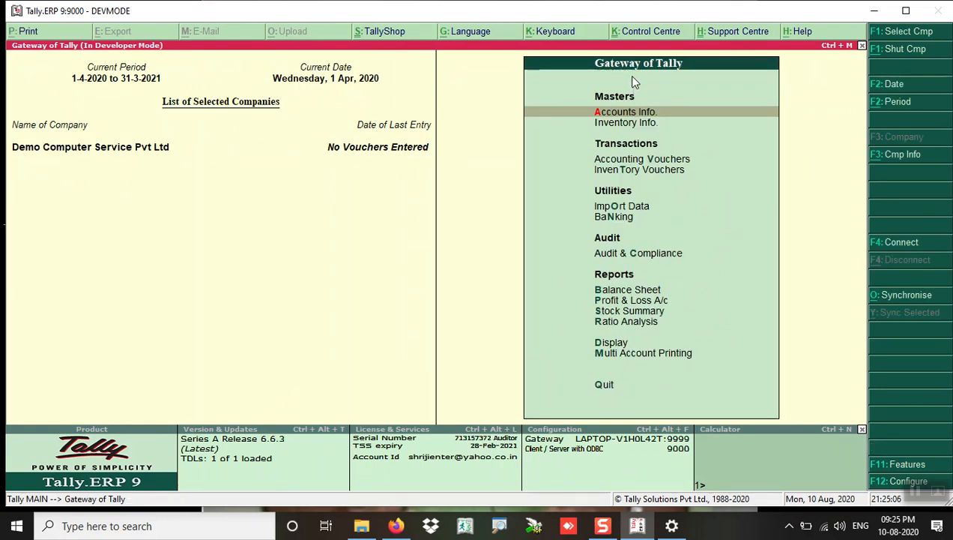
left_click(905, 155)
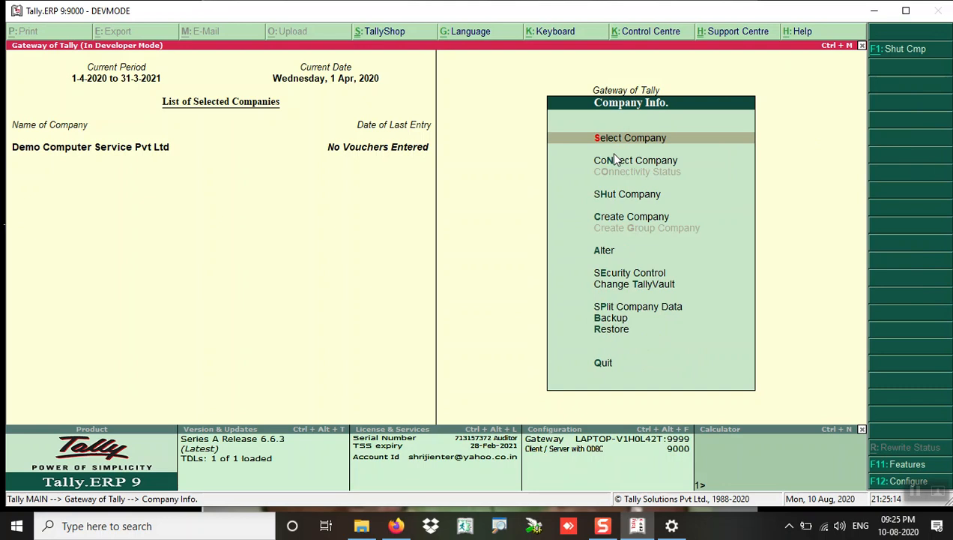
key("Escape")
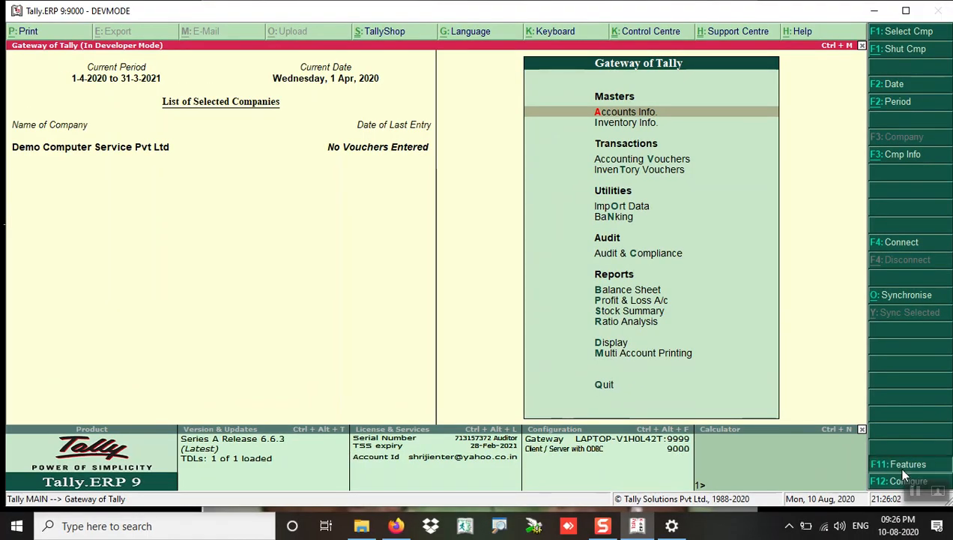
Step: In F11 Features > Statutory & Taxation, set Enable GST to Yes and choose to set GST details
left_click(899, 466)
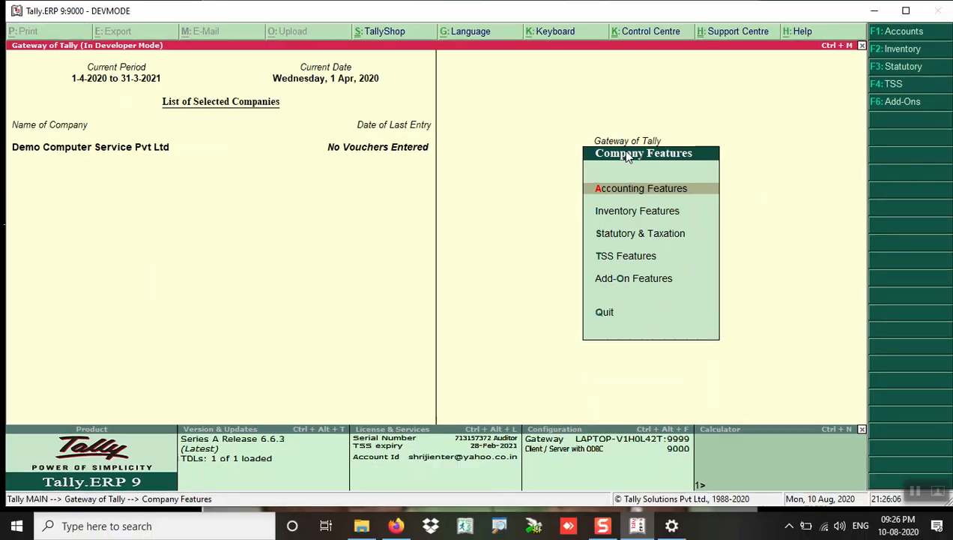
key("Down")
key("Down")
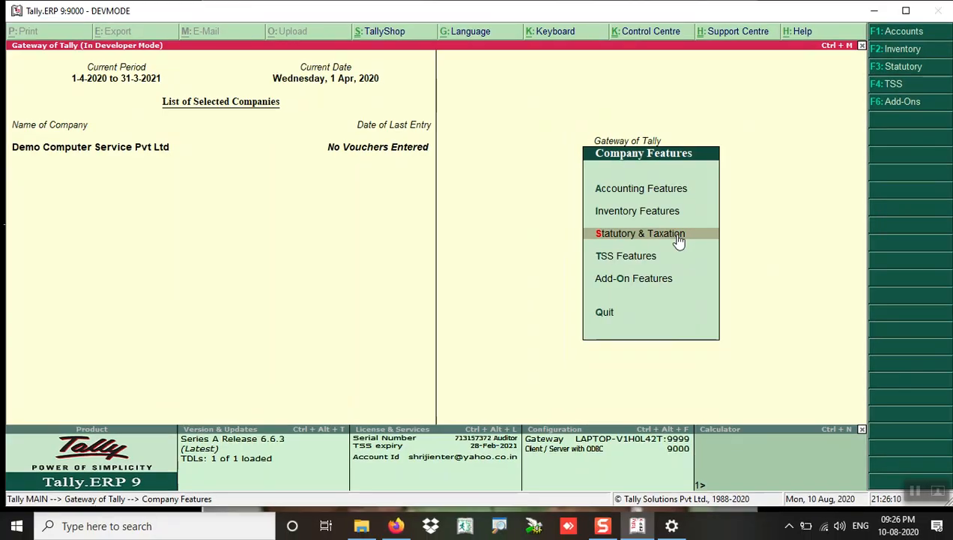
left_click(622, 235)
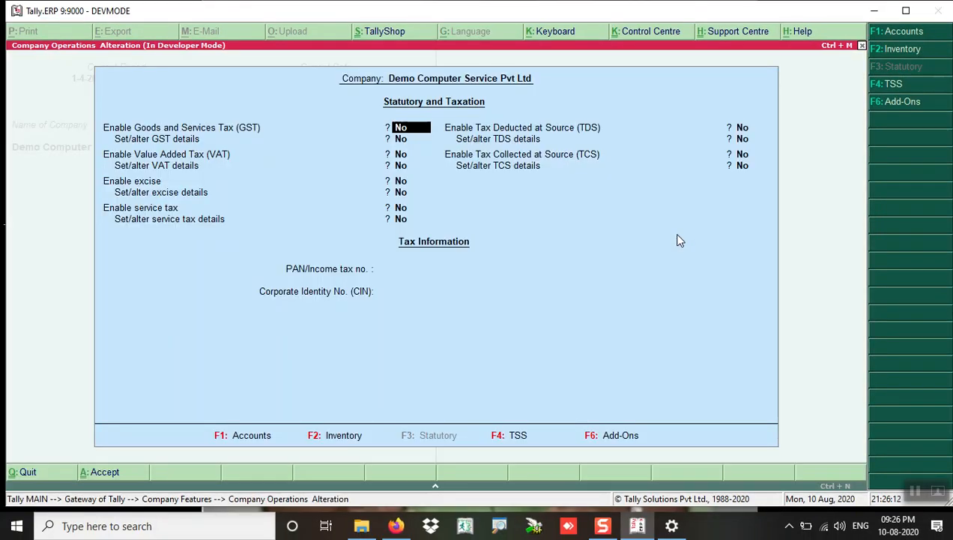
type("y")
key("Return")
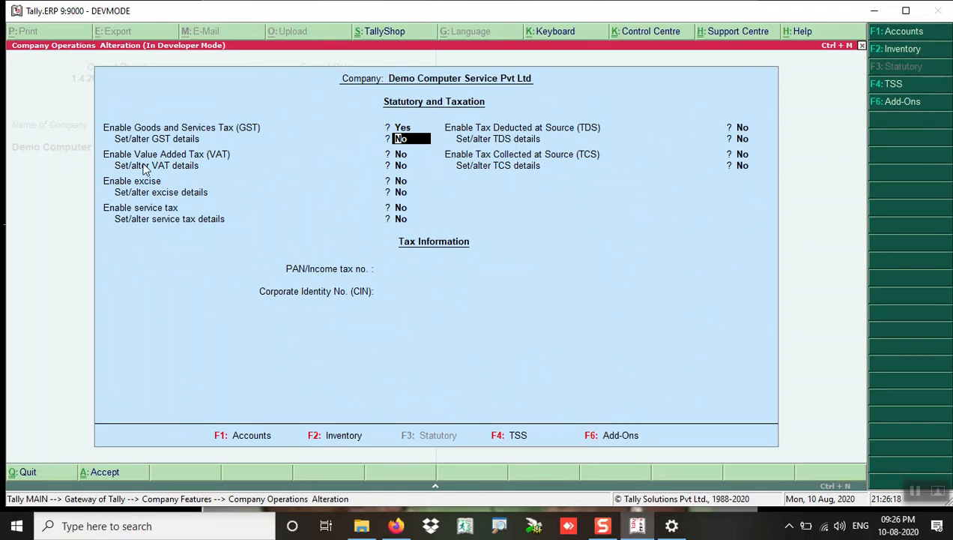
key("Down")
key("Up")
type("y")
key("Return")
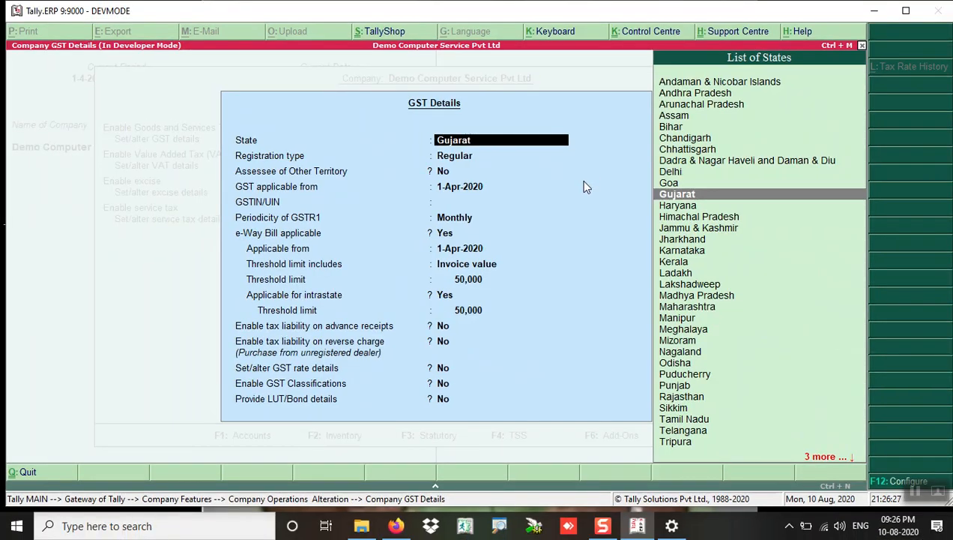
Step: Keep Gujarat, enter the company's GSTIN, keep Monthly GSTR1 periodicity and accept the GST details
key("Return")
key("Return")
key("Return")
key("Return")
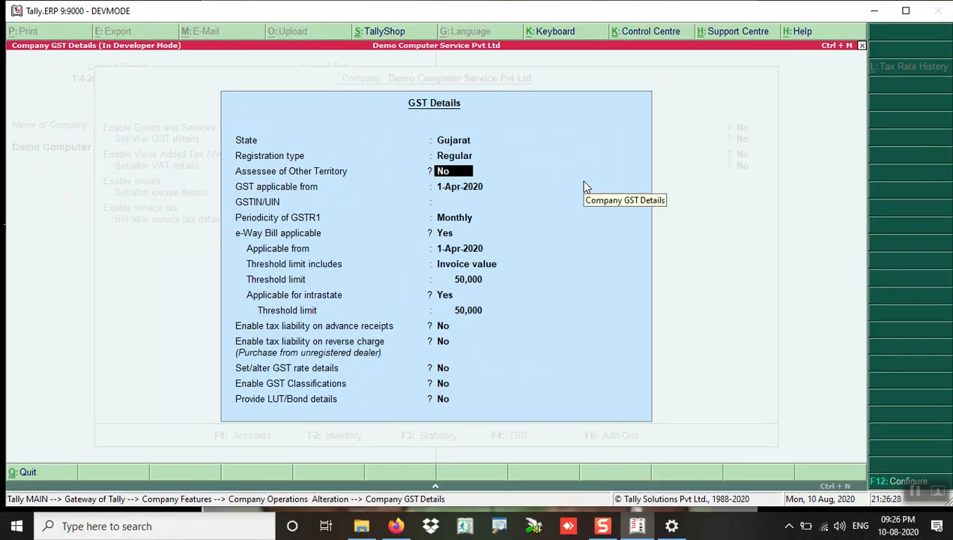
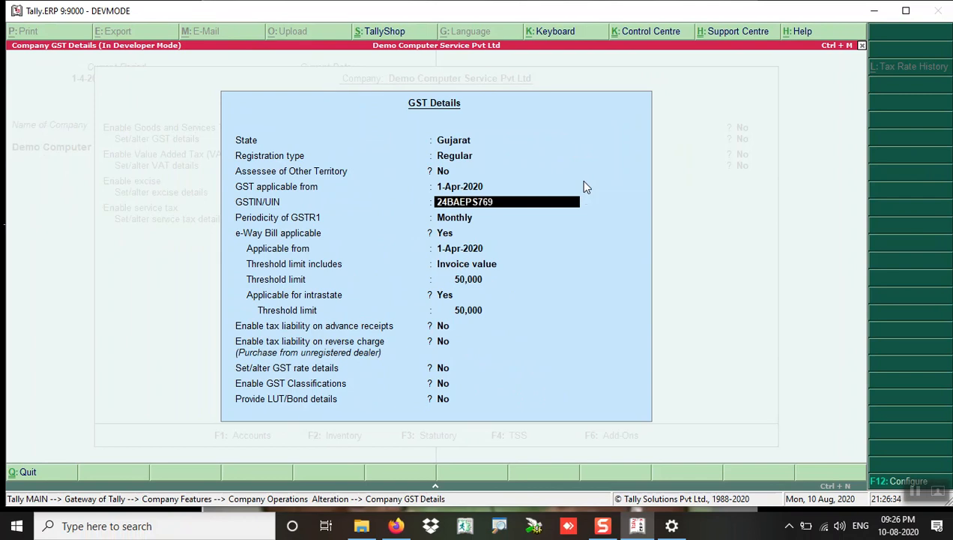
key("Return")
key("Return")
key("Return")
key("Return")
key("Return")
key("Return")
key("Return")
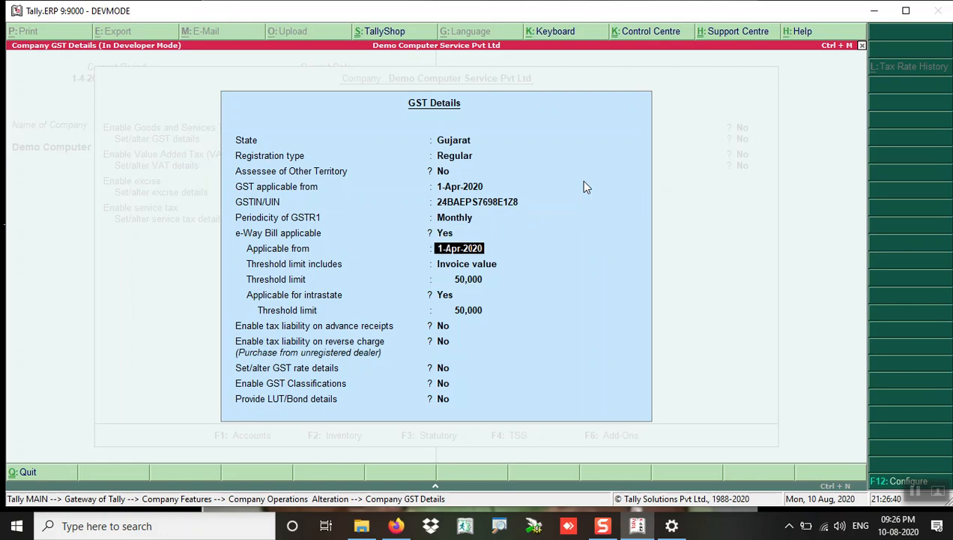
key("Return")
key("Return")
key("Return")
key("Return")
key("Return")
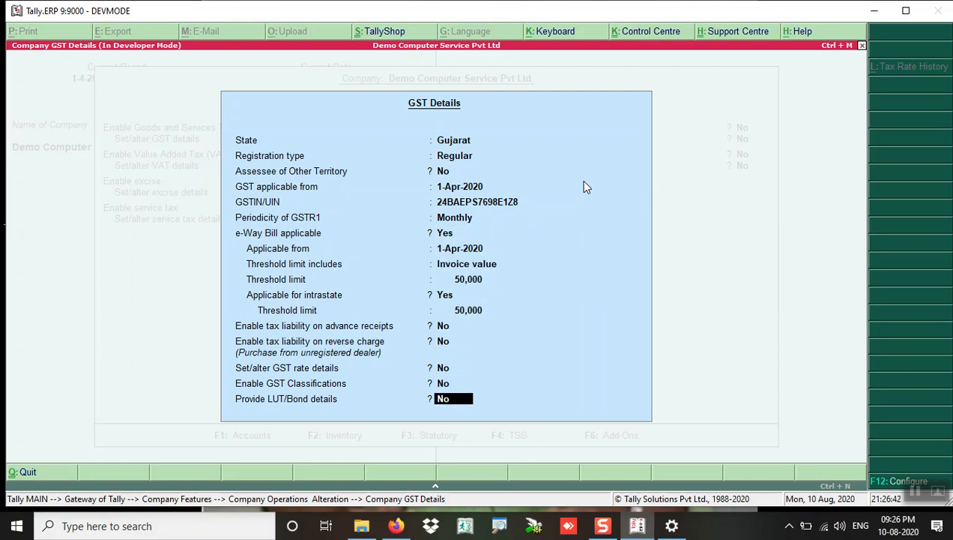
key("Return")
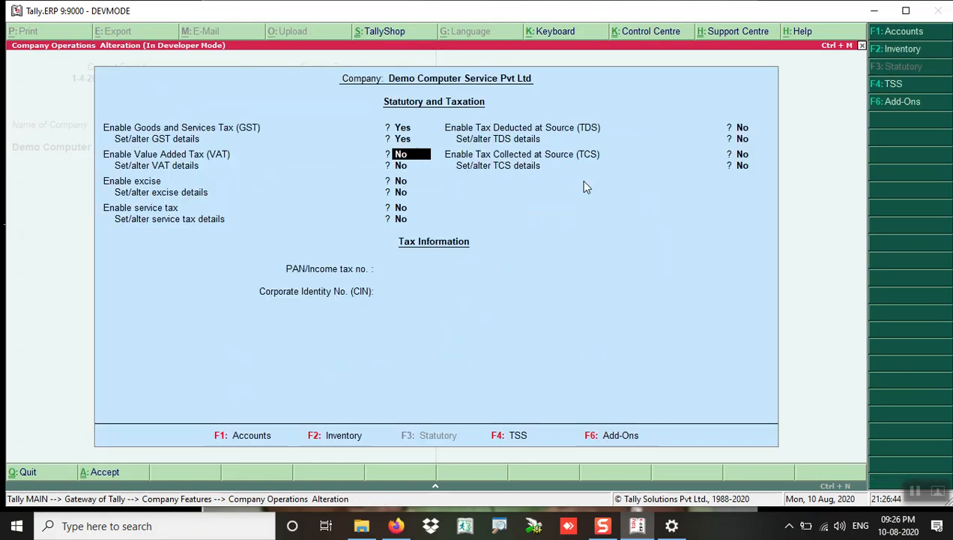
key("Return")
key("Return")
key("Return")
key("Return")
key("Return")
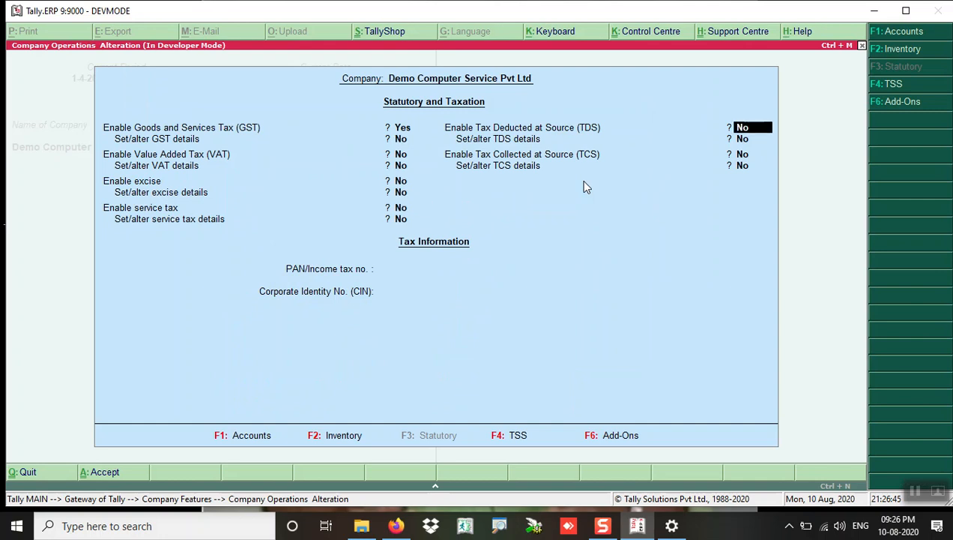
Step: Accept the Statutory & Taxation settings, then go from Gateway of Tally to Accounts Info > Ledgers
key("Return")
key("Return")
key("Return")
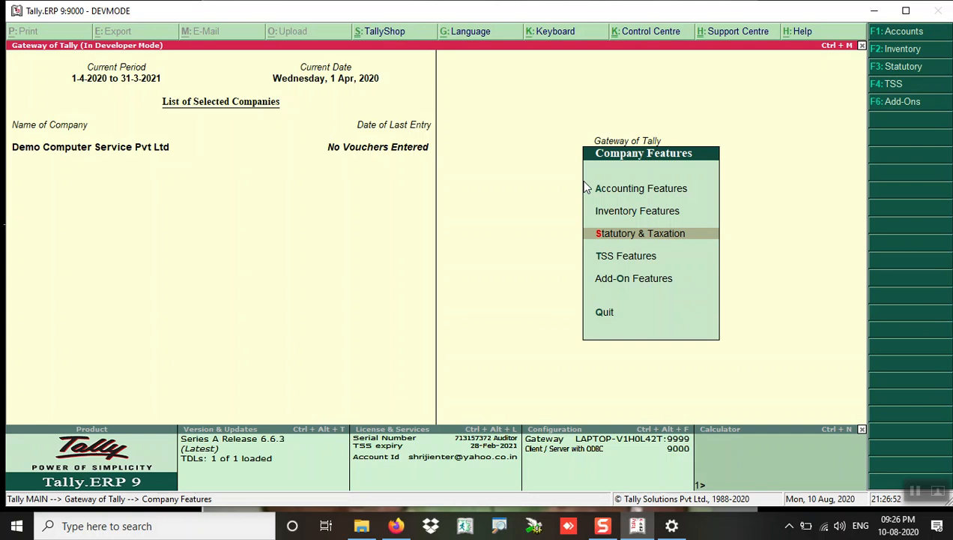
key("Escape")
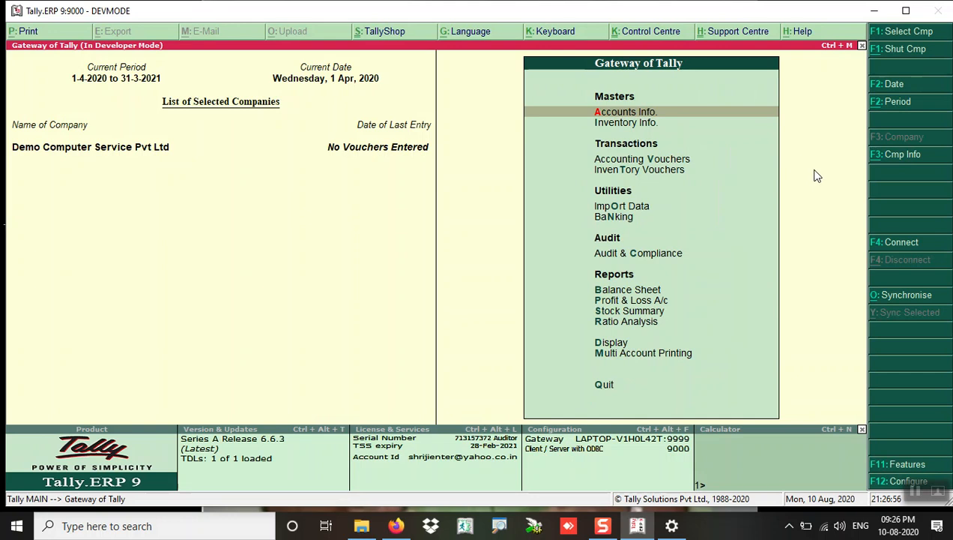
key("Return")
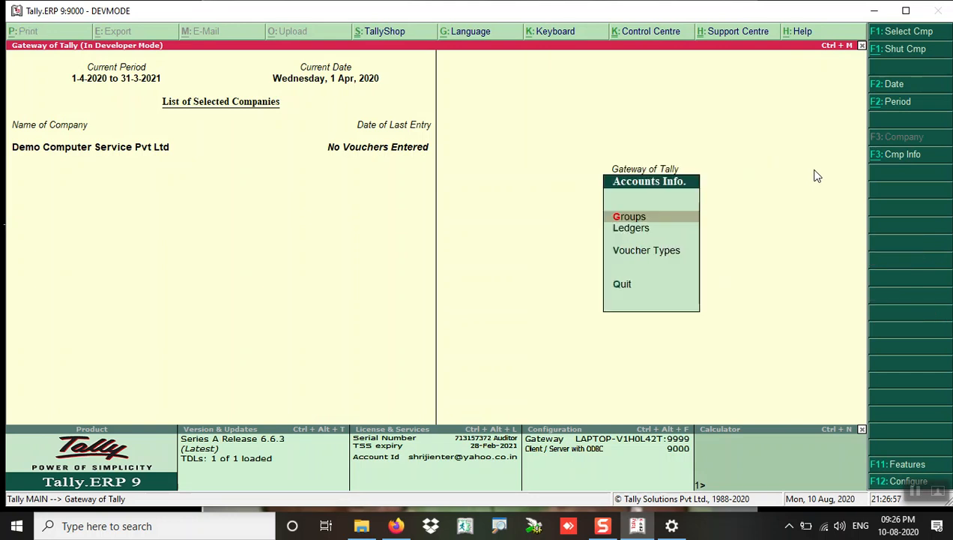
key("Down")
key("Return")
Step: Return to Accounts Info > Ledgers and choose Single Ledger Create
key("Escape")
key("Escape")
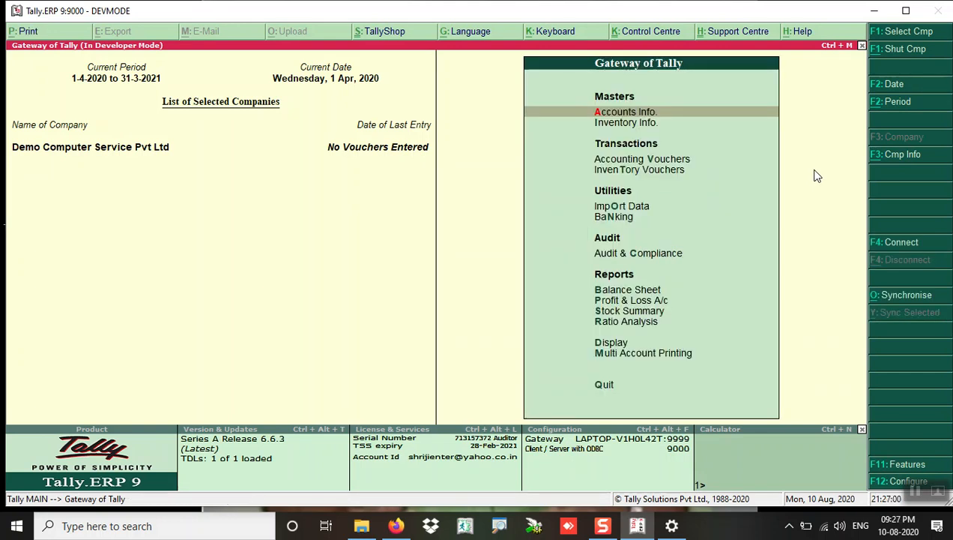
left_click(624, 114)
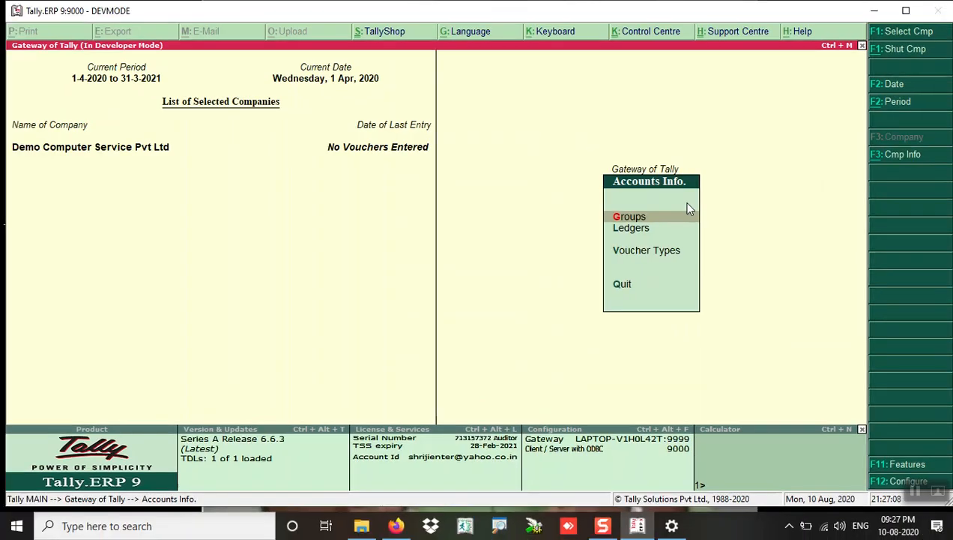
key("Down")
key("Return")
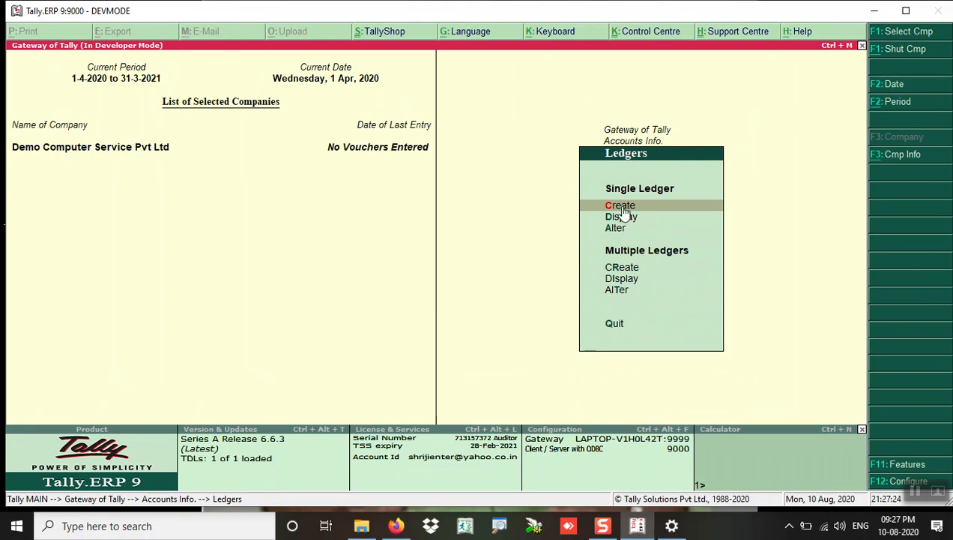
left_click(622, 206)
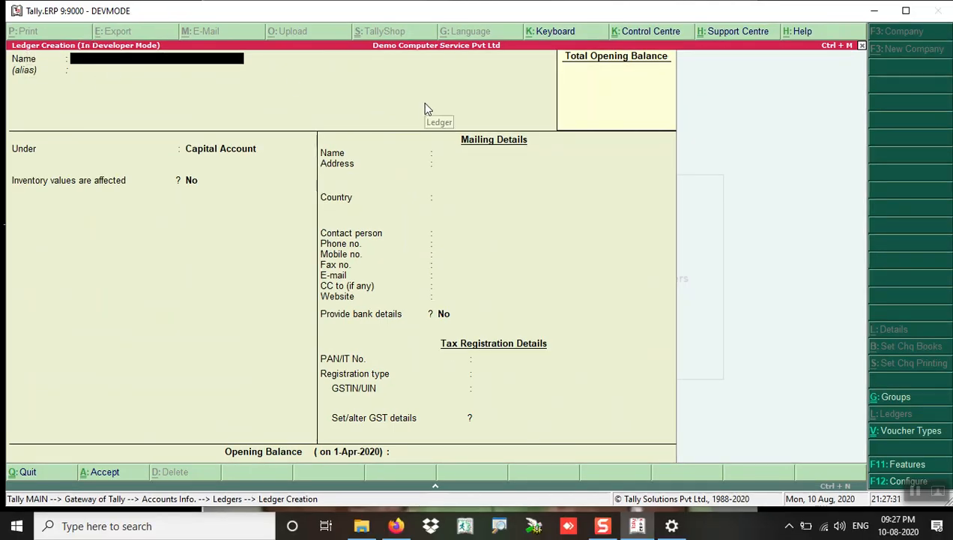
Step: Name the new ledger SALES ACCOUNT and place it under the Sales Accounts group
type("SALES ACCOUNT")
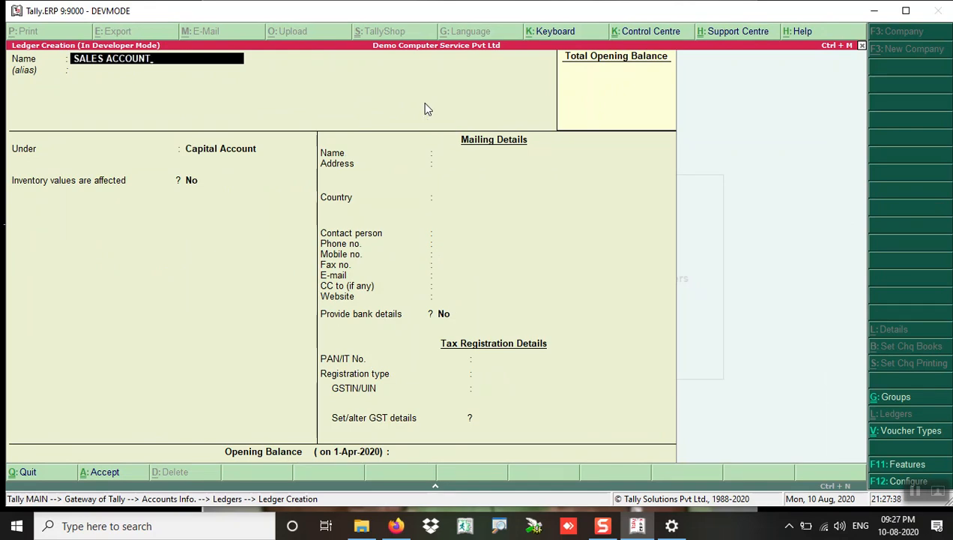
key("Return")
key("Return")
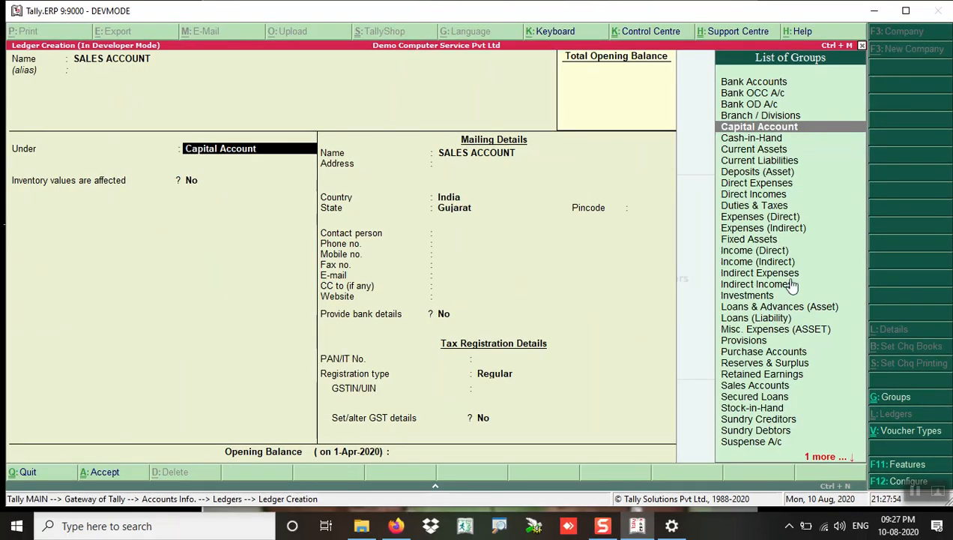
scroll(779, 137, "down", 20)
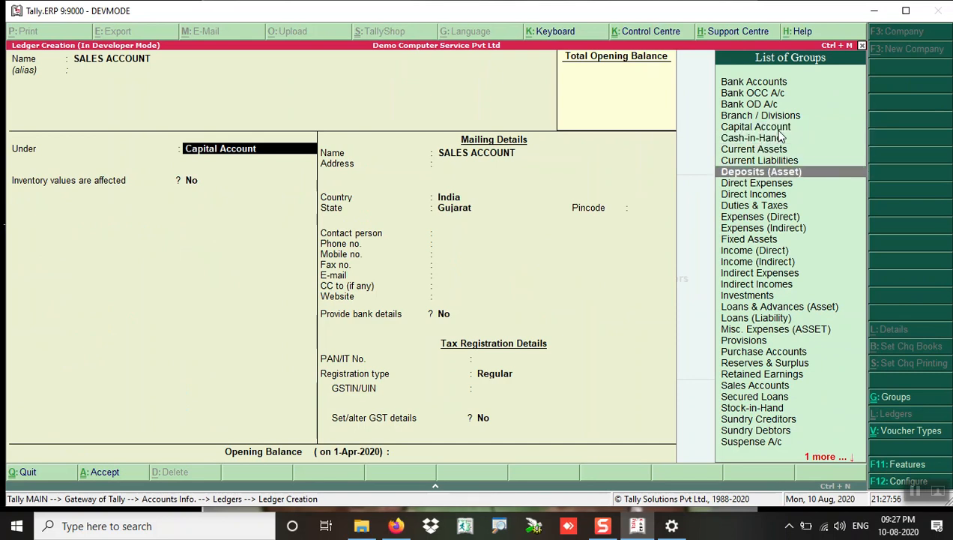
scroll(779, 137, "up", 20)
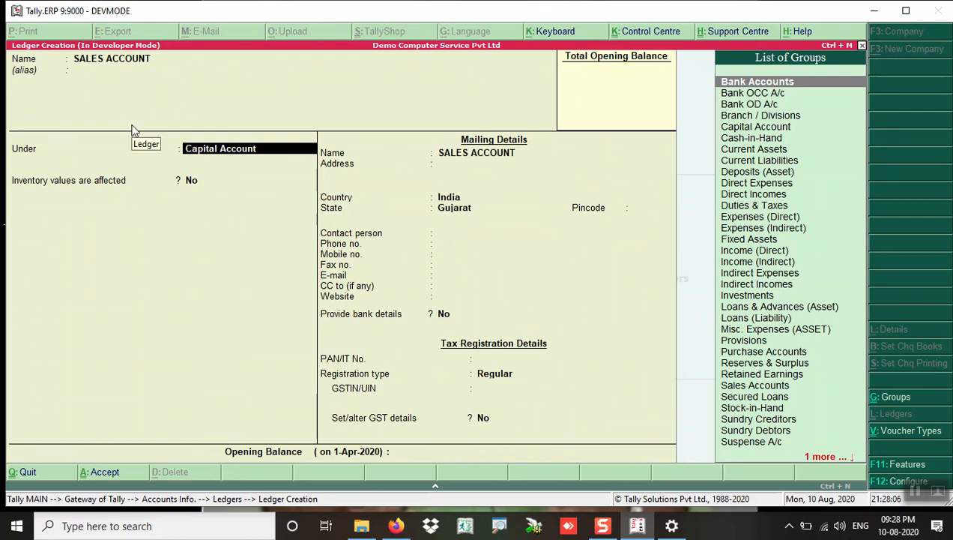
key("space")
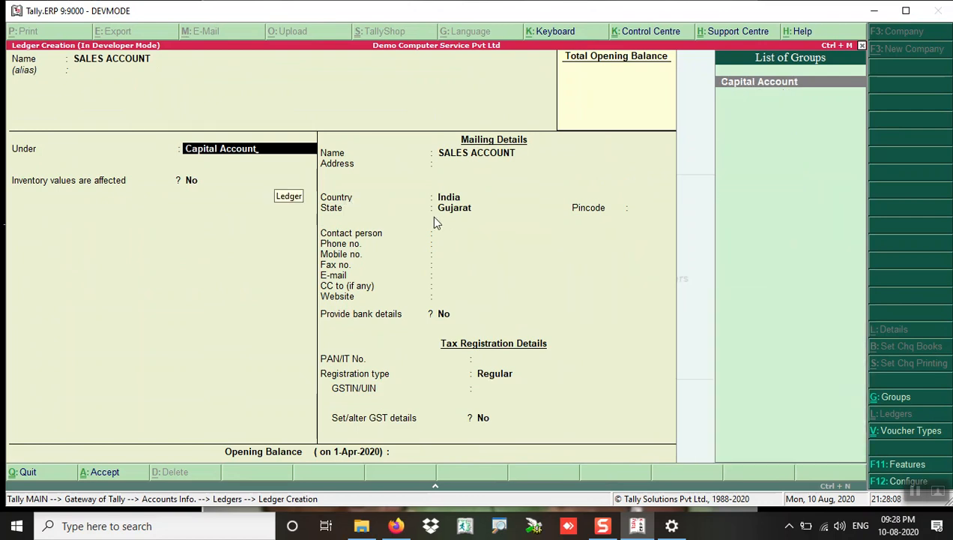
key("BackSpace")
type("SA")
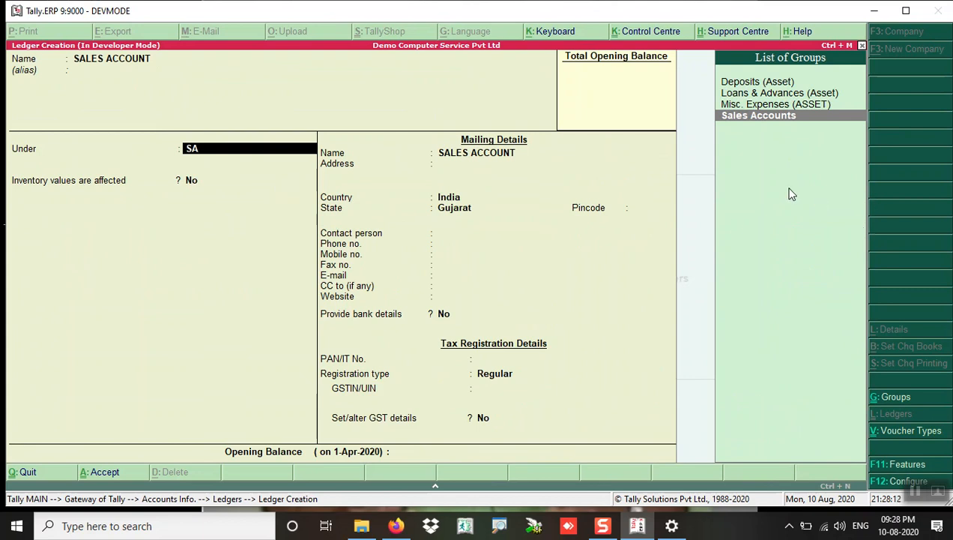
key("Return")
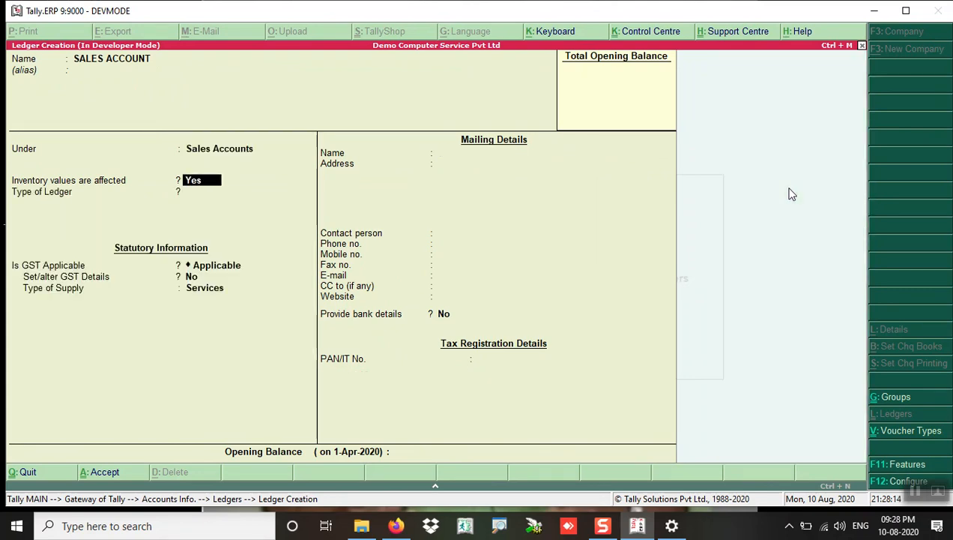
Step: Keep GST Applicable, set Type of Supply to Goods, and bring up the save confirmation
key("Return")
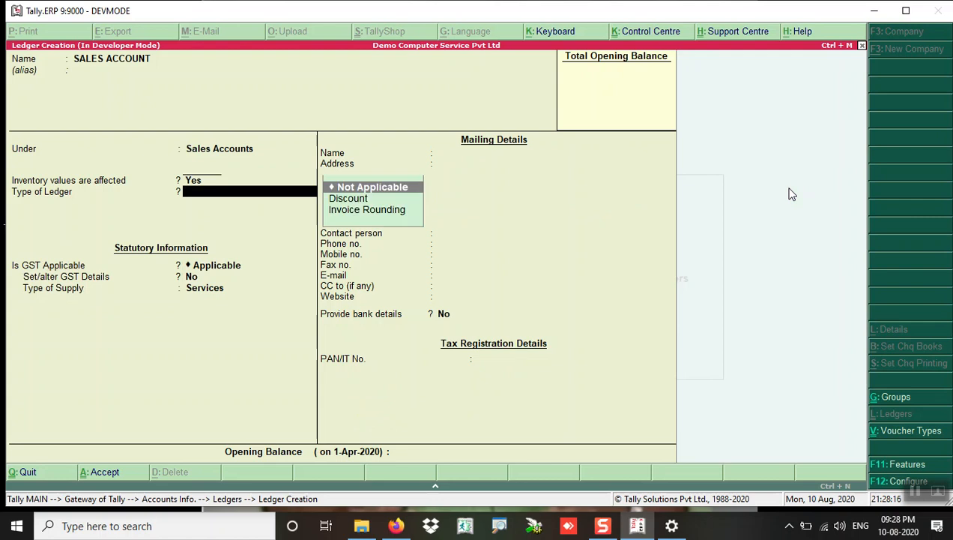
key("Return")
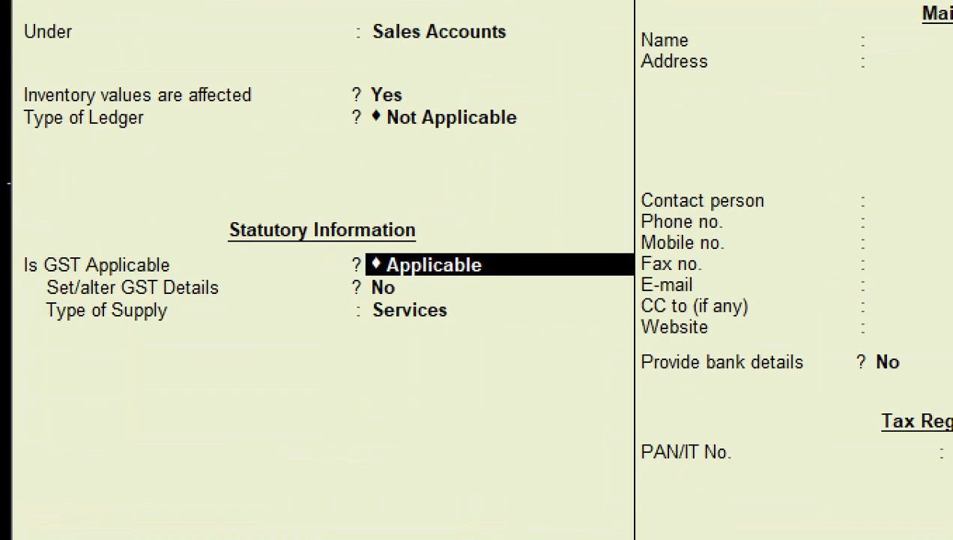
key("Return")
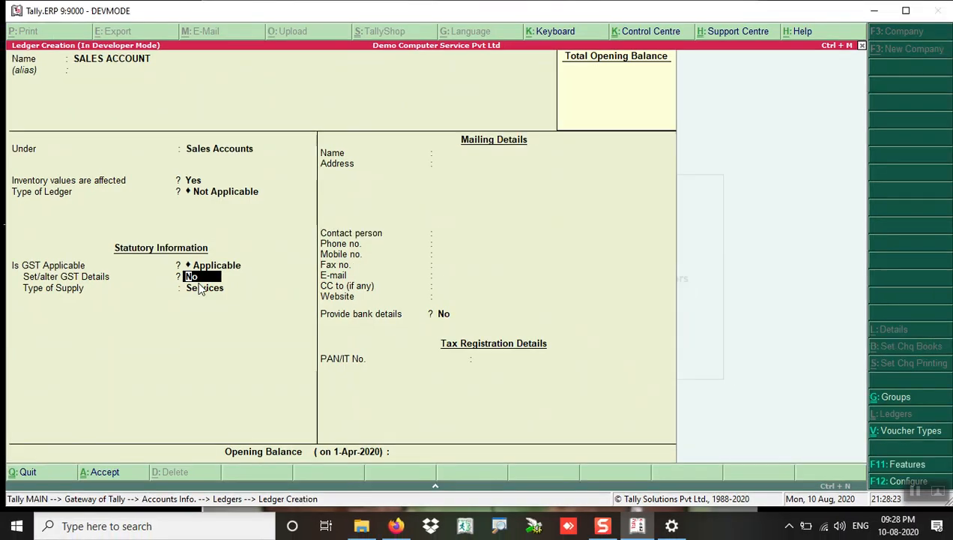
key("Return")
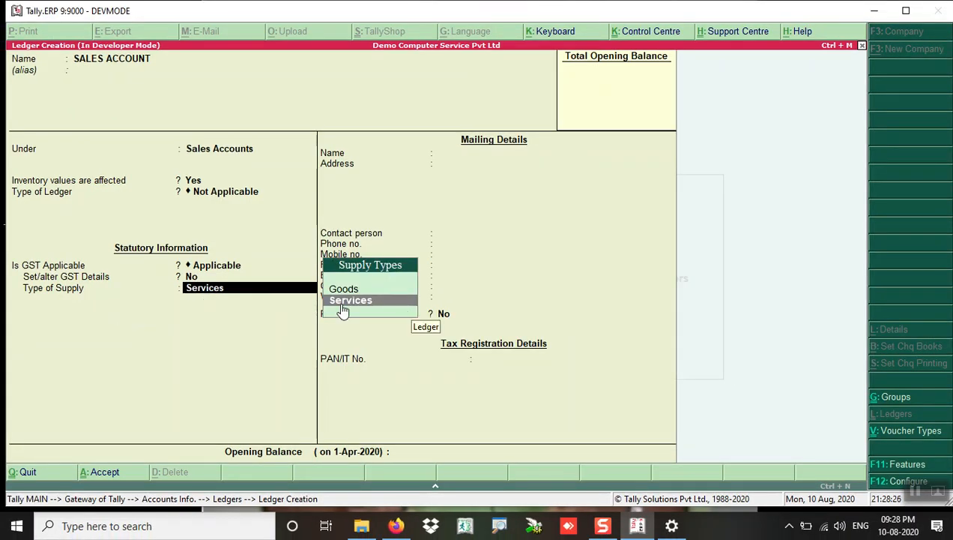
key("Up")
key("Return")
key("Return")
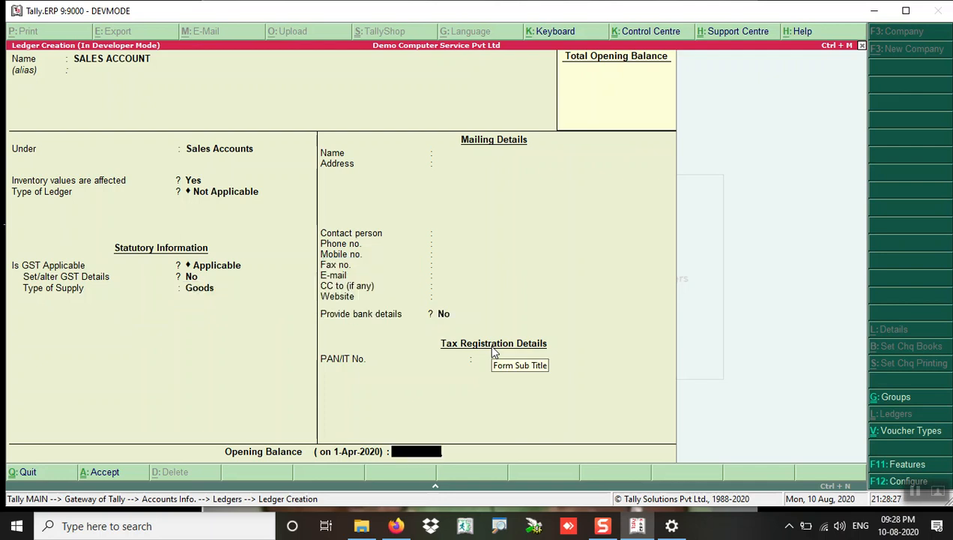
key("Return")
key("Return")
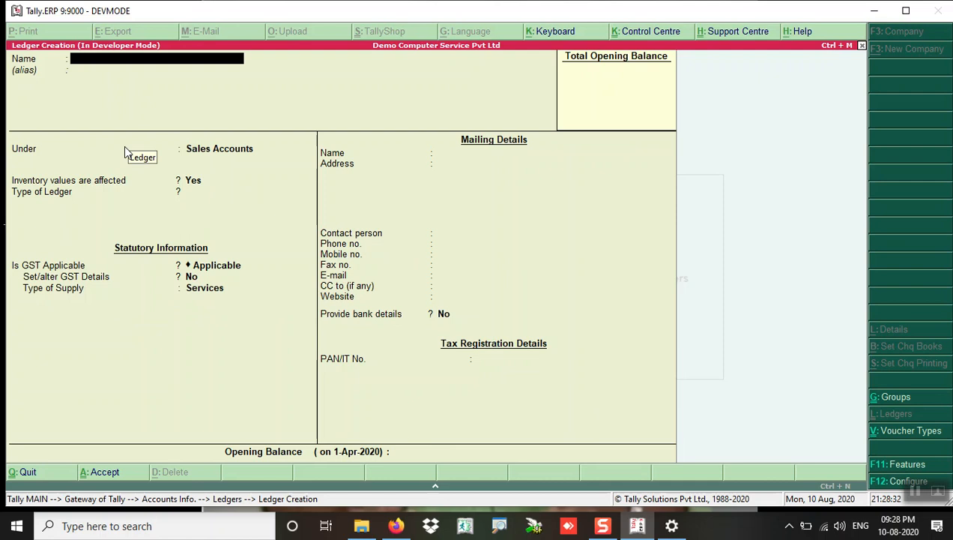
Step: Create the PURCHASE ACCOUNT ledger under Purchase Accounts with Goods as supply type and save it
type("PURCHASE ACCO")
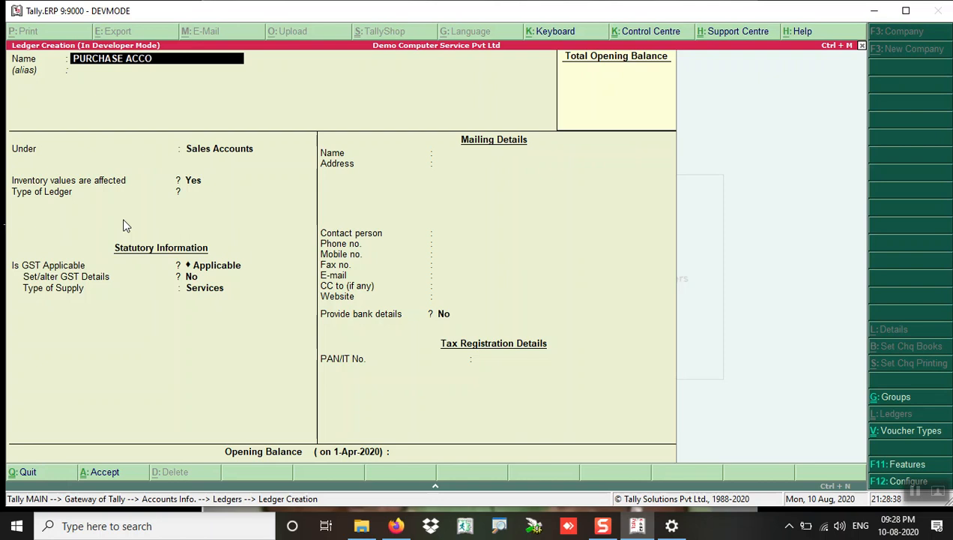
key("BackSpace")
type("OUNT")
key("Return")
type("PU")
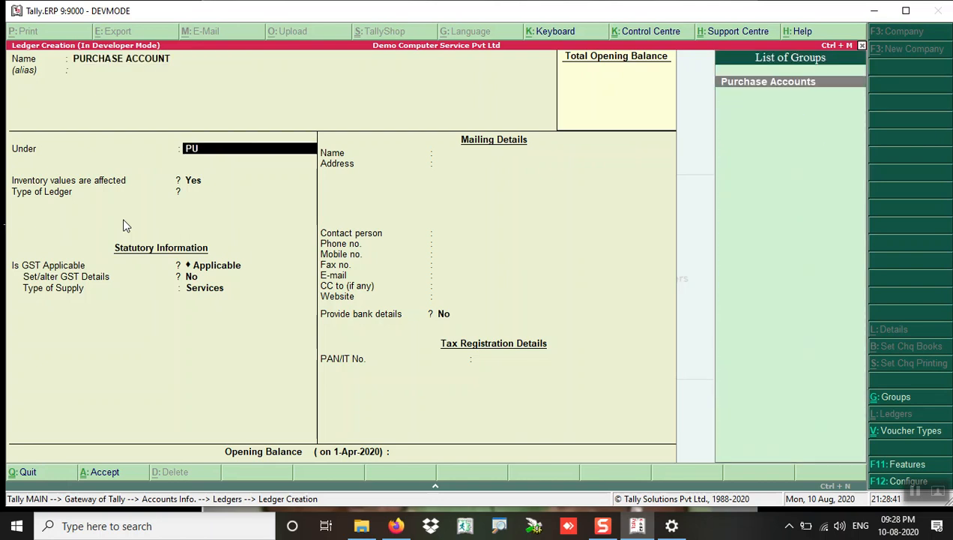
key("Return")
key("Return")
key("Return")
key("Return")
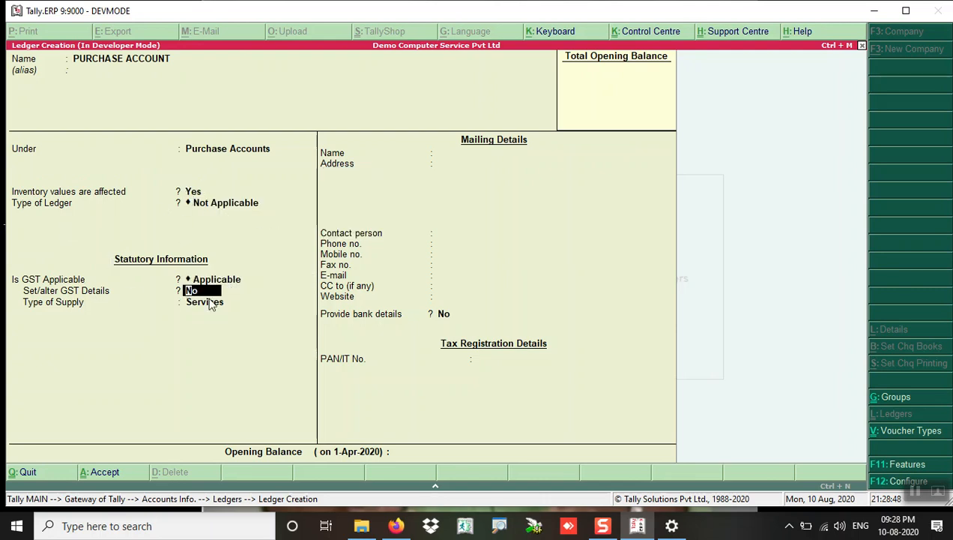
key("Return")
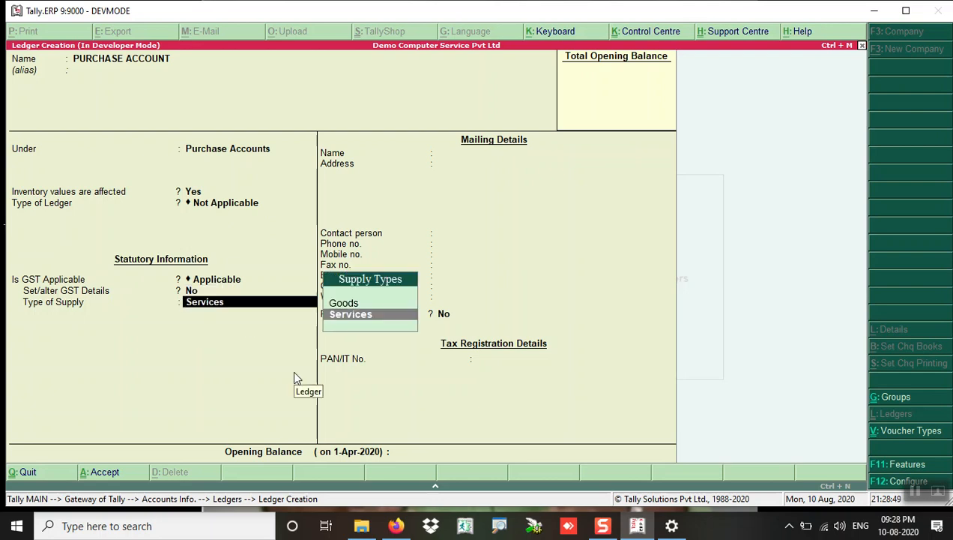
key("Up")
key("Return")
key("Return")
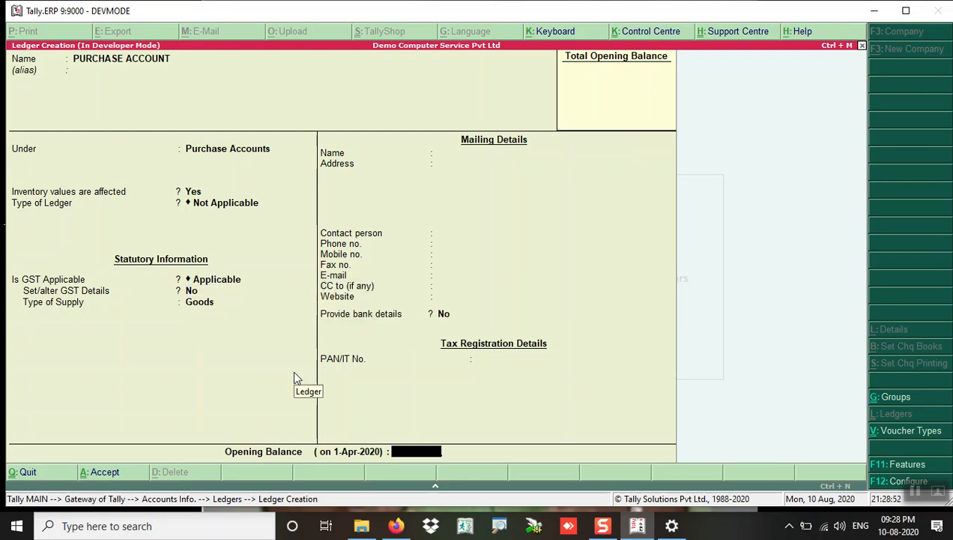
key("Return")
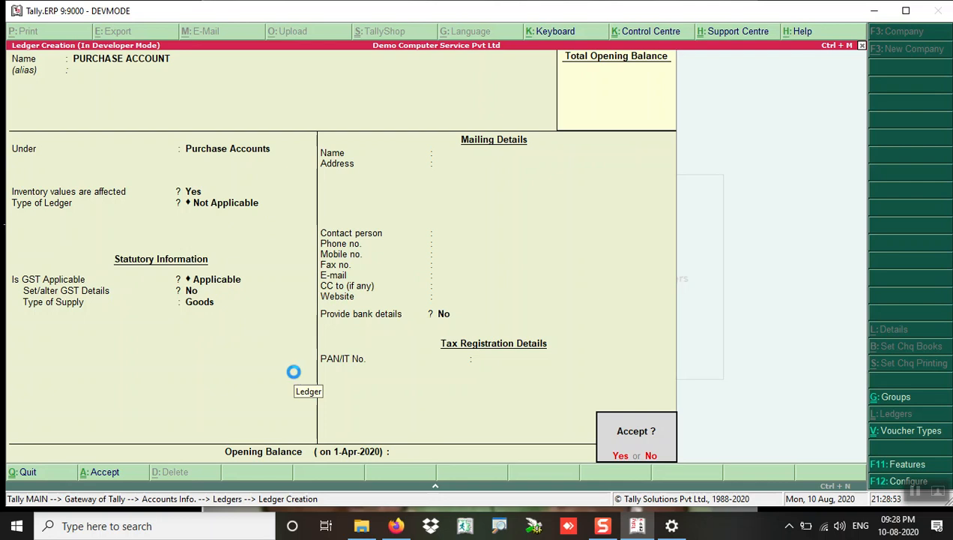
key("Return")
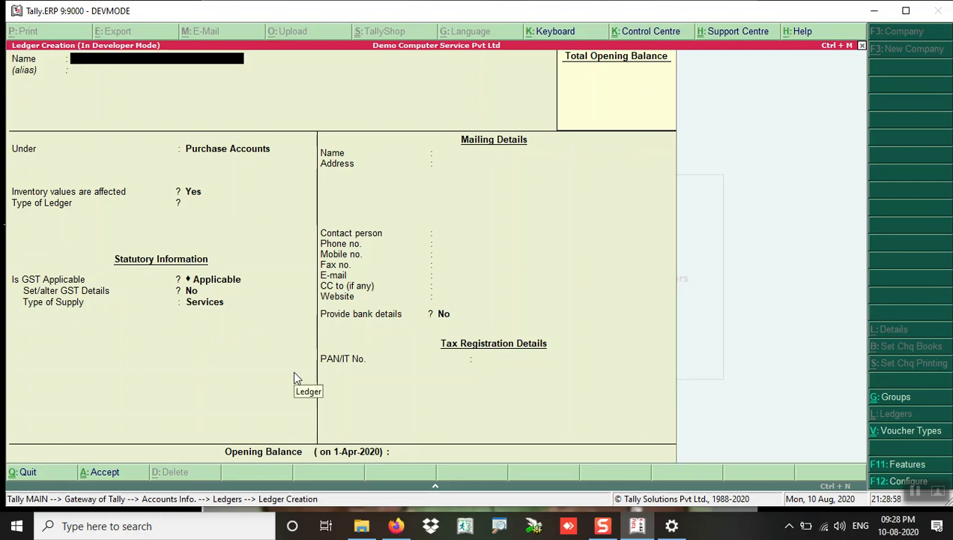
Step: Create the S GST ledger under Duties & Taxes as GST State Tax, rounding Not Applicable, and save
type("S GST")
key("Return")
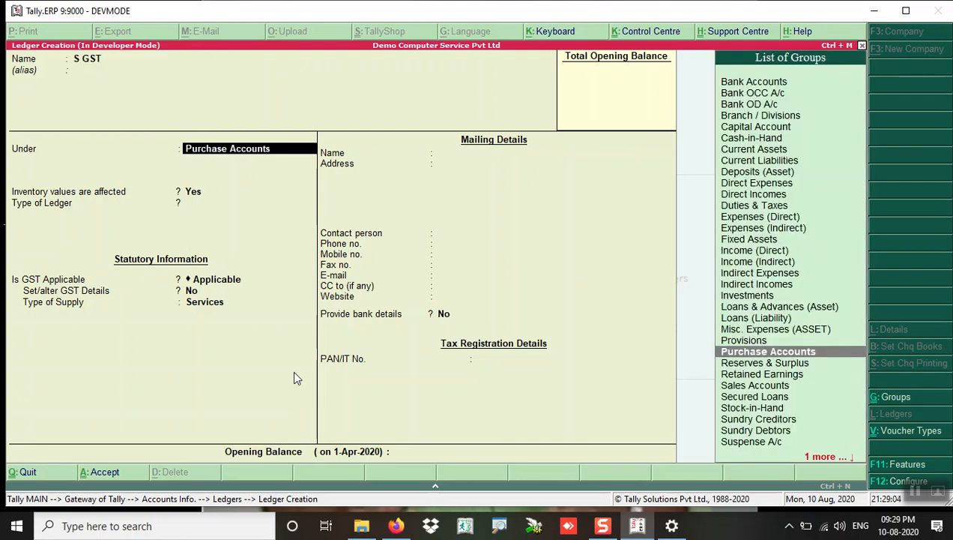
type("DU")
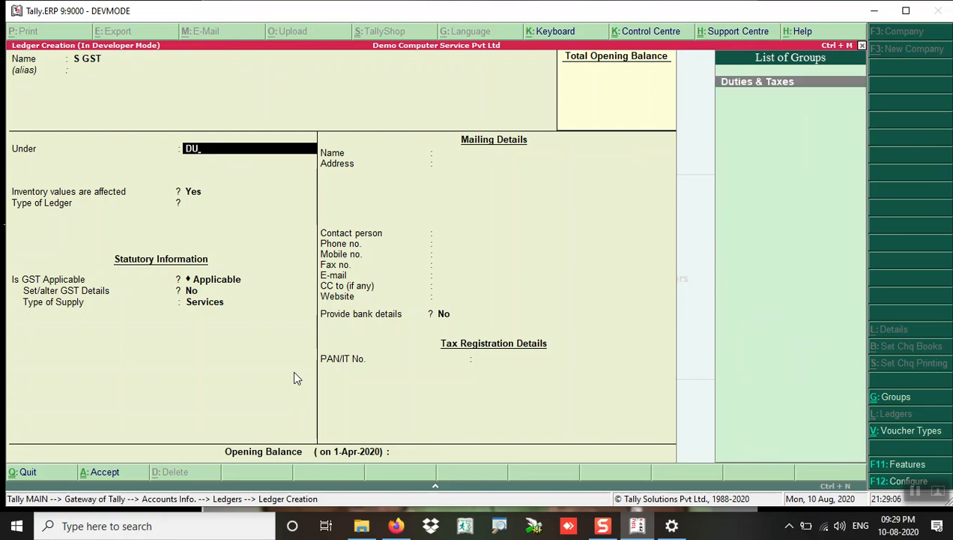
key("Return")
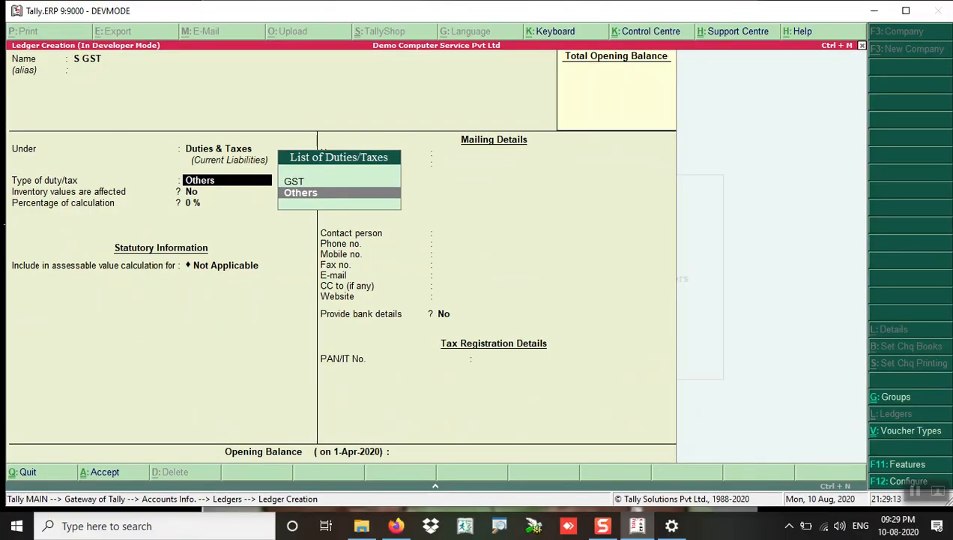
key("Up")
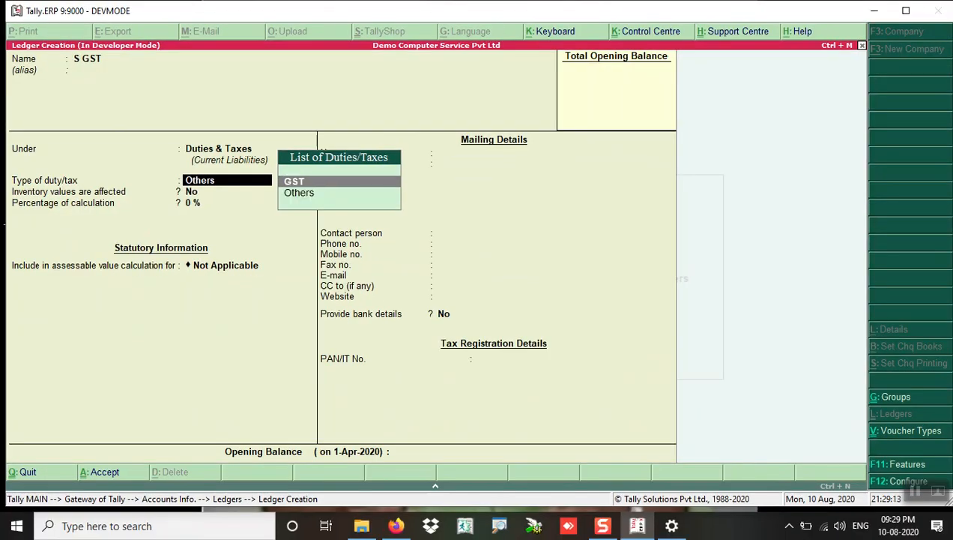
key("Return")
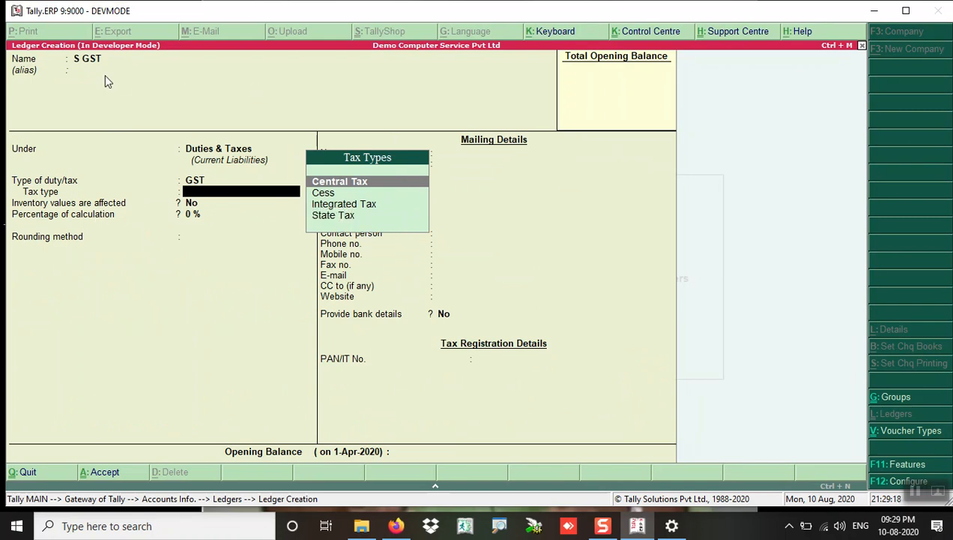
key("Down")
key("Down")
key("Down")
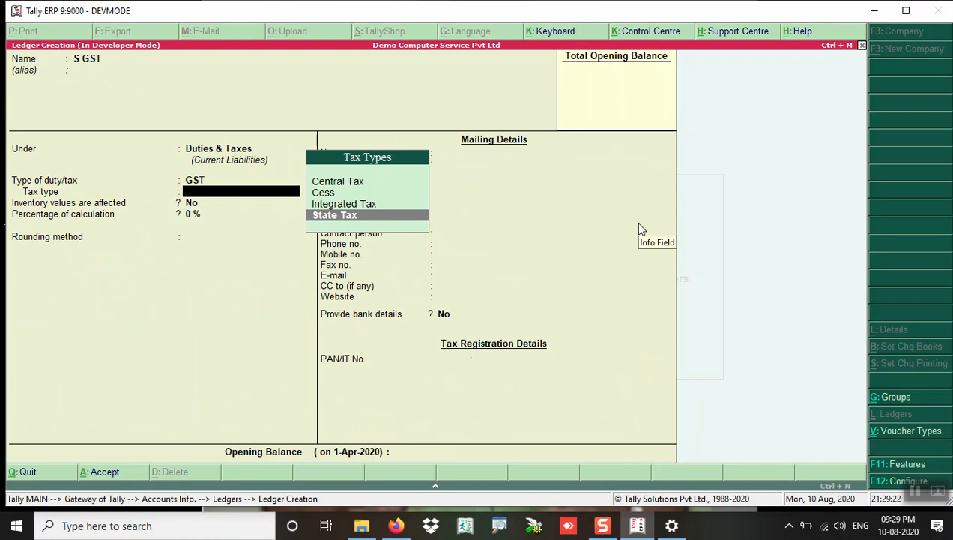
key("Return")
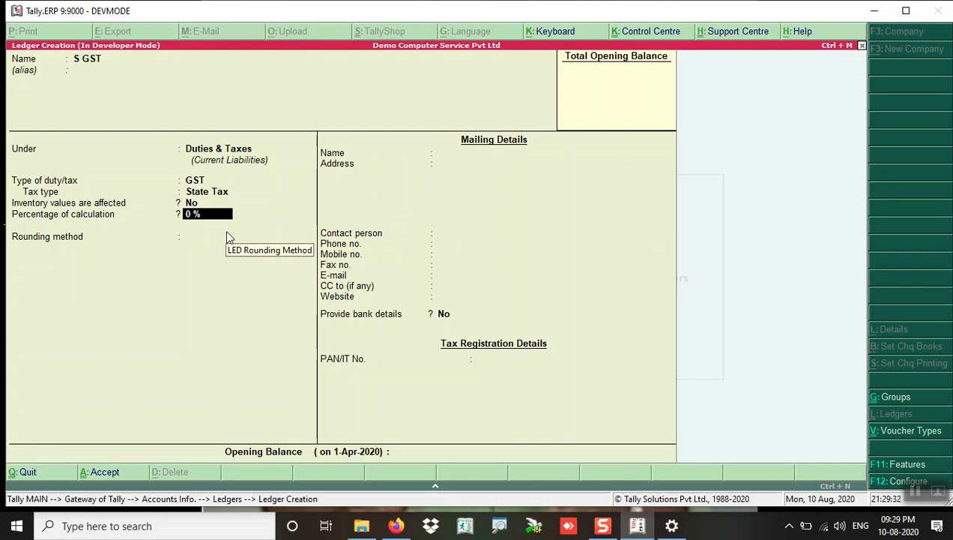
key("Return")
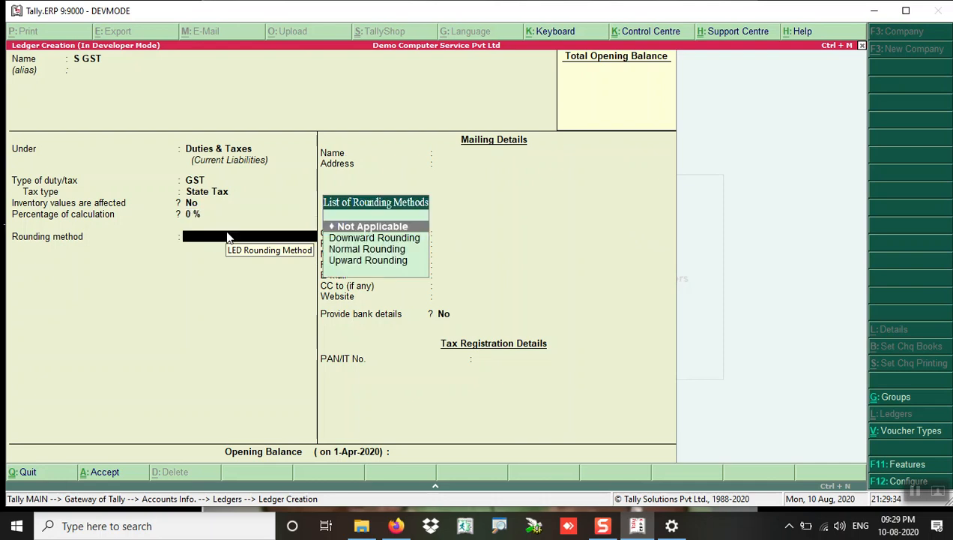
key("Return")
key("Return")
key("Return")
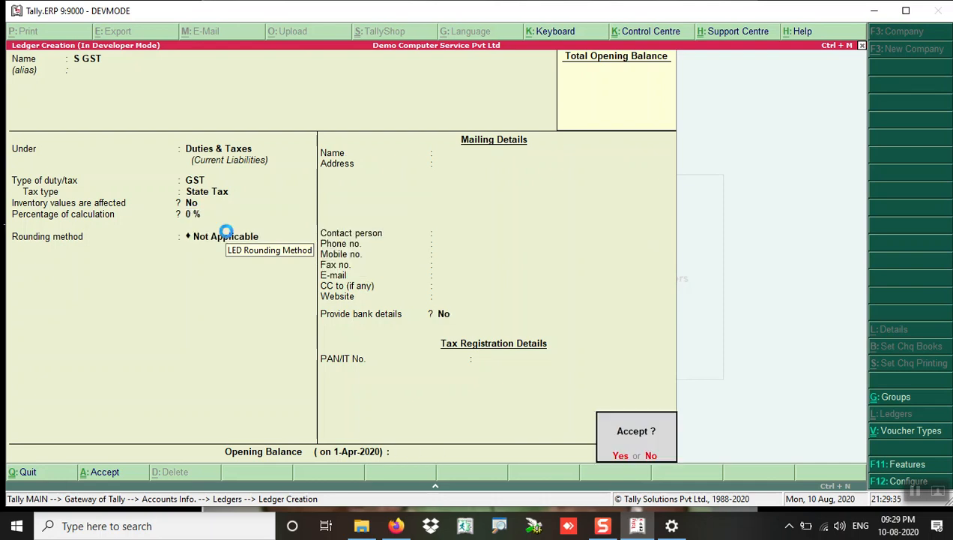
key("Return")
Step: Enter a C GST ledger under Duties & Taxes with GST as the duty type
type("C GS")
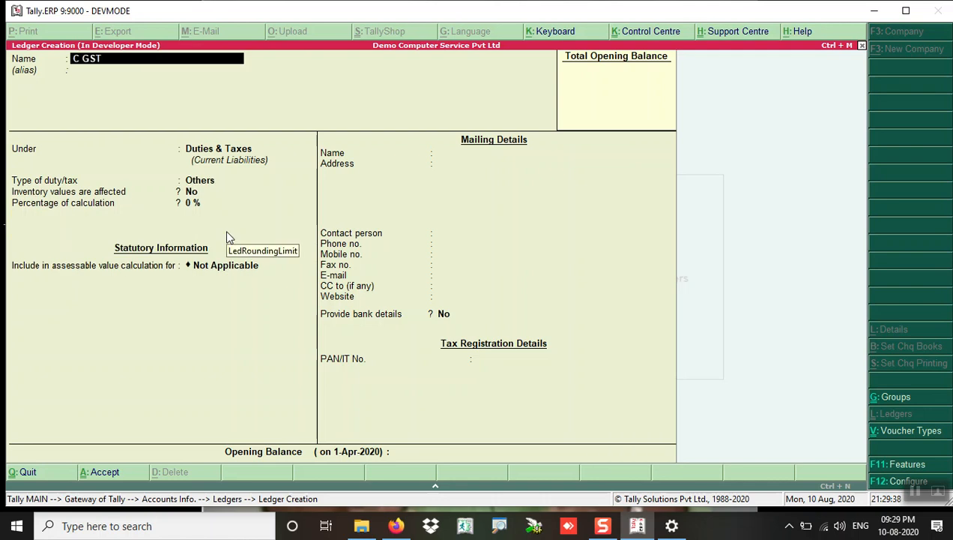
type("T")
key("Return")
key("Return")
key("Up")
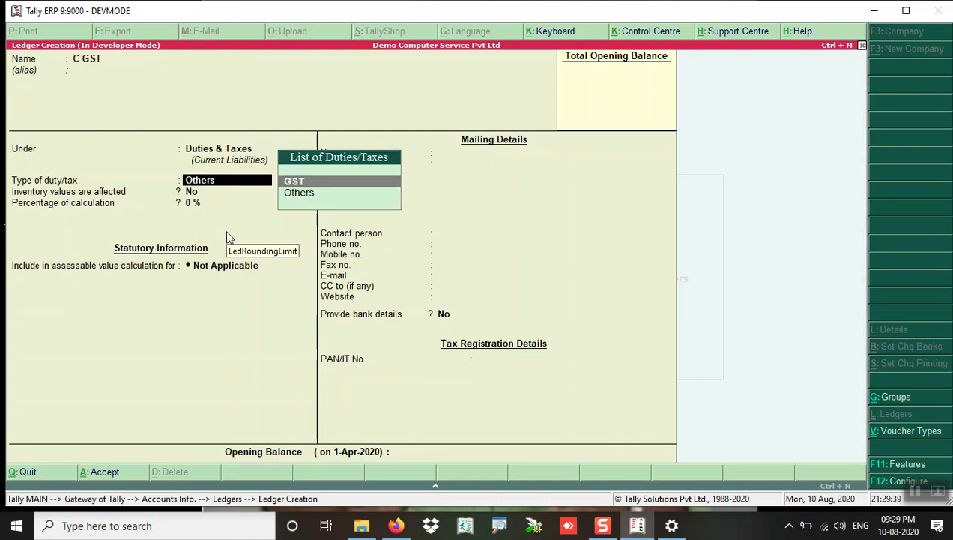
key("Return")
key("Return")
key("Return")
key("Return")
key("Return")
key("Return")
Step: Create the I GST ledger under Duties & Taxes as GST Integrated Tax, rounding Not Applicable, and save
type("I GST")
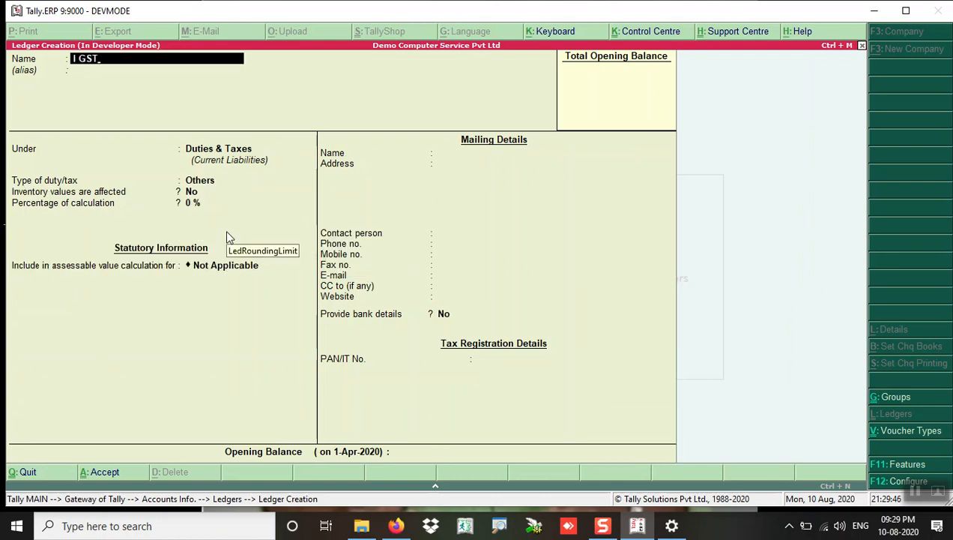
key("Return")
key("Return")
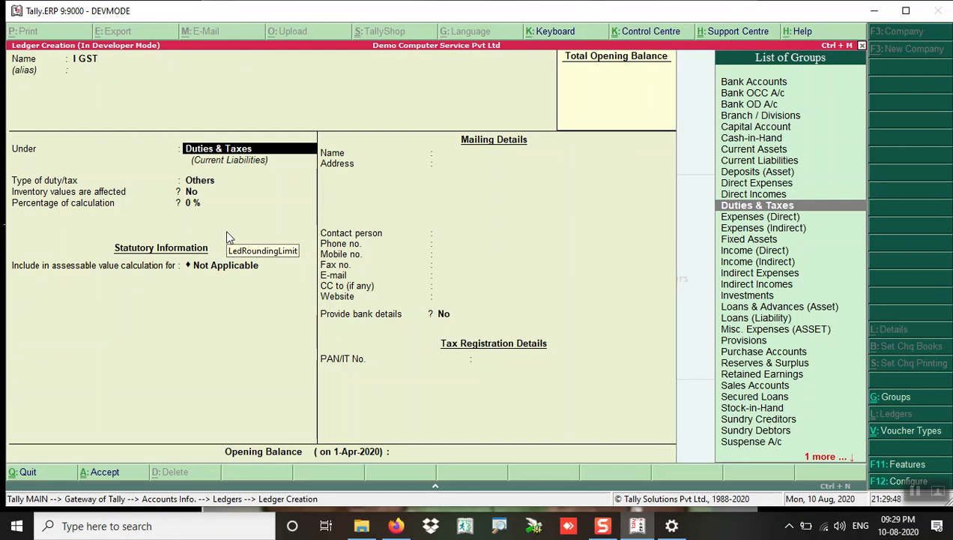
key("Return")
key("Up")
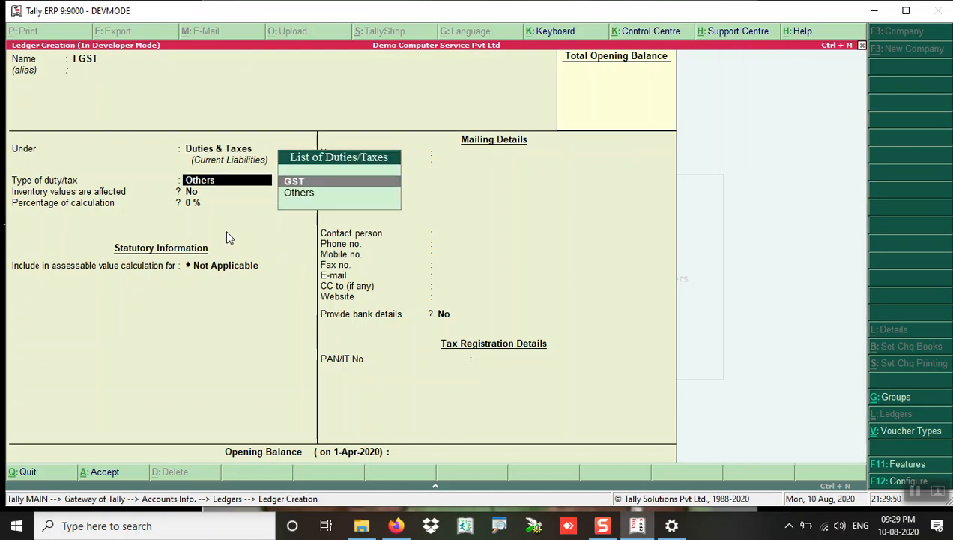
key("Return")
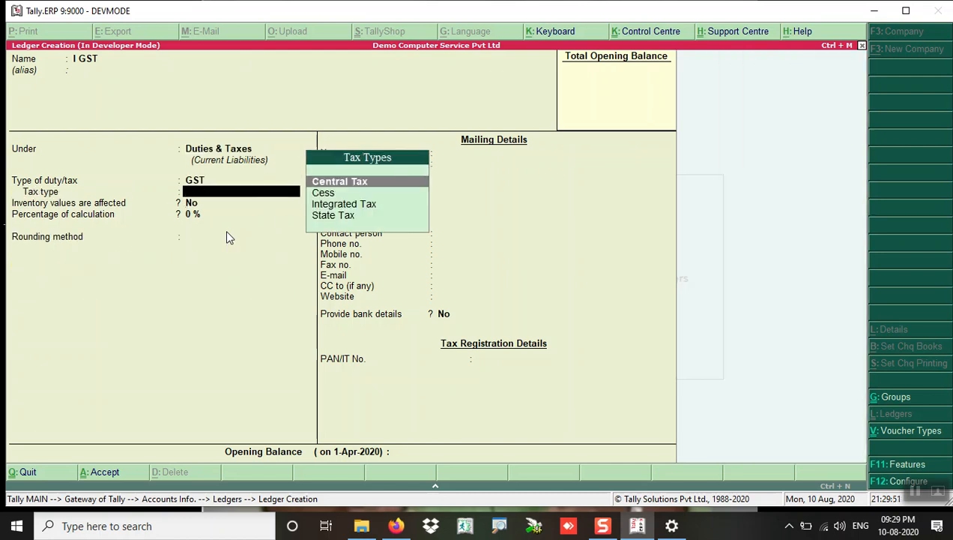
key("Down")
key("Down")
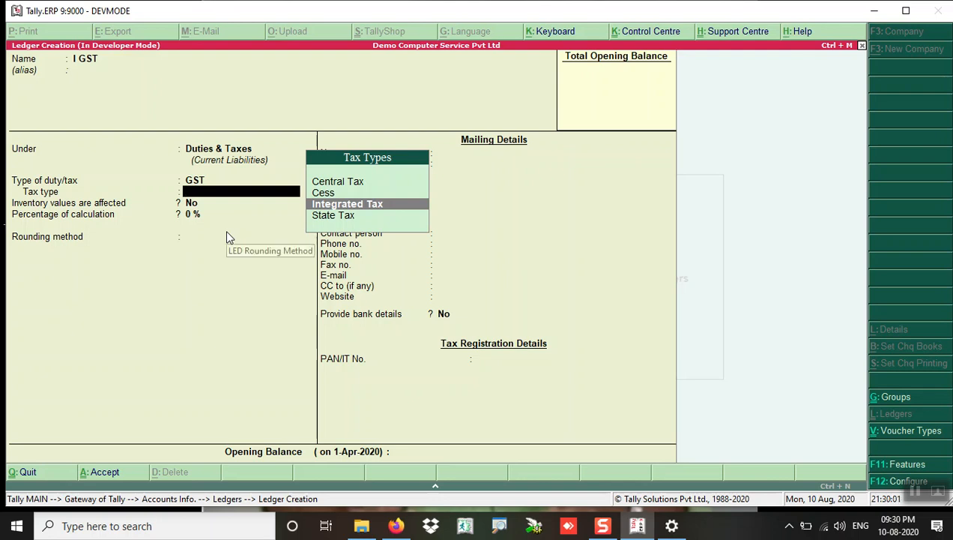
key("Return")
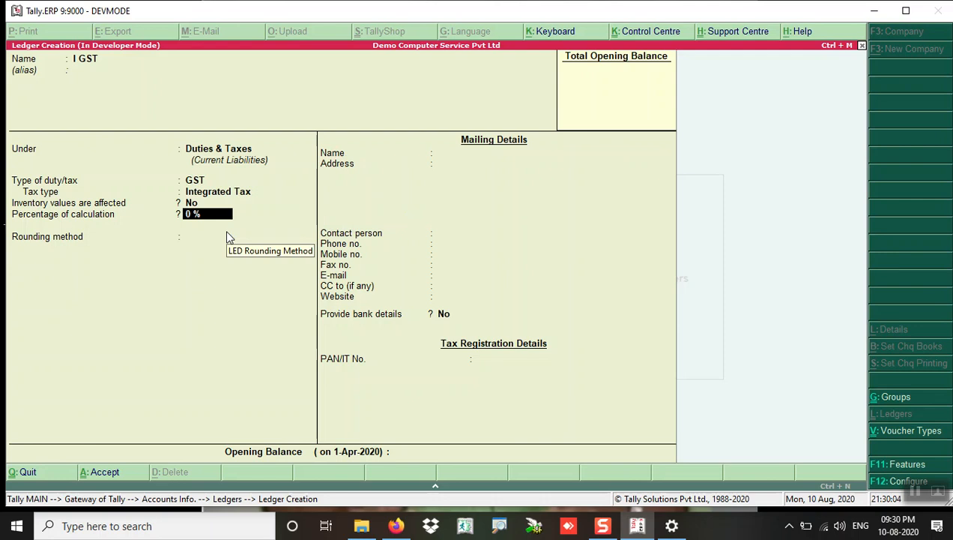
key("Return")
key("BackSpace")
key("BackSpace")
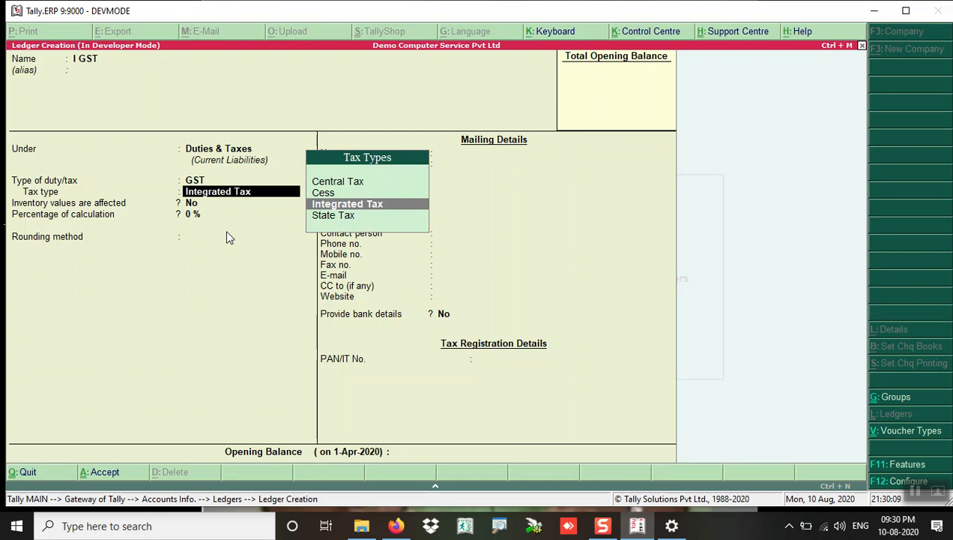
key("Return")
key("Return")
key("Return")
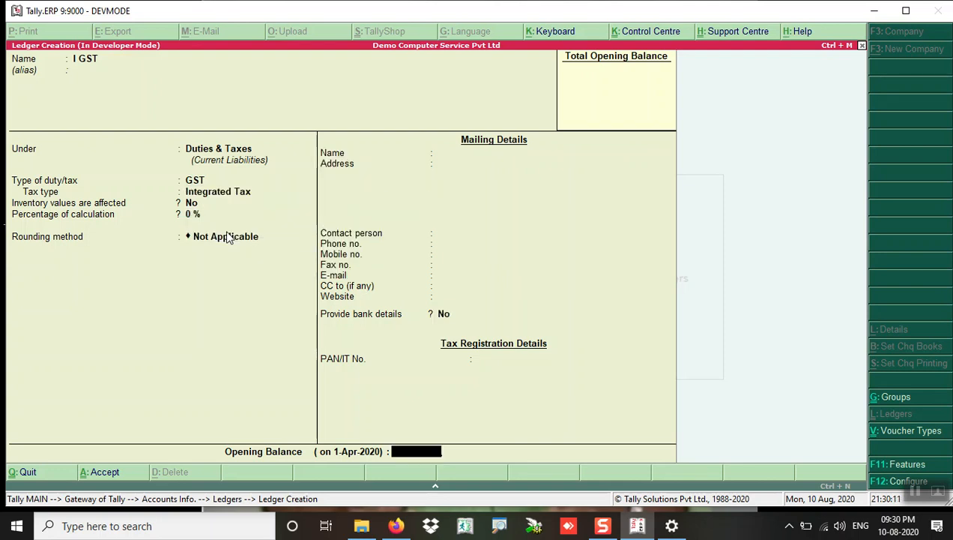
key("Return")
key("Return")
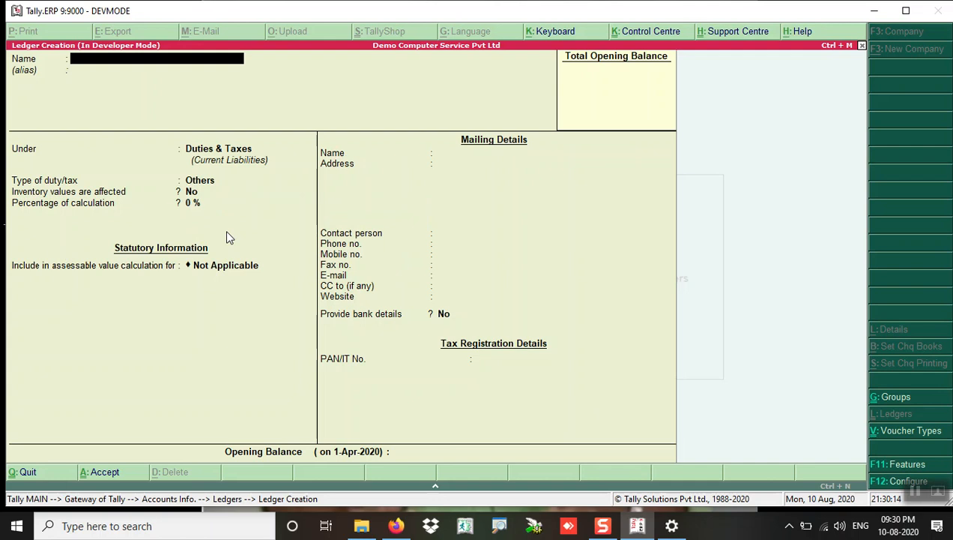
Step: Save a ROUNDING OFF ledger under Indirect Expenses with GST Not Applicable, then close ledger creation
type("ROUNDING OFF")
key("Return")
key("Return")
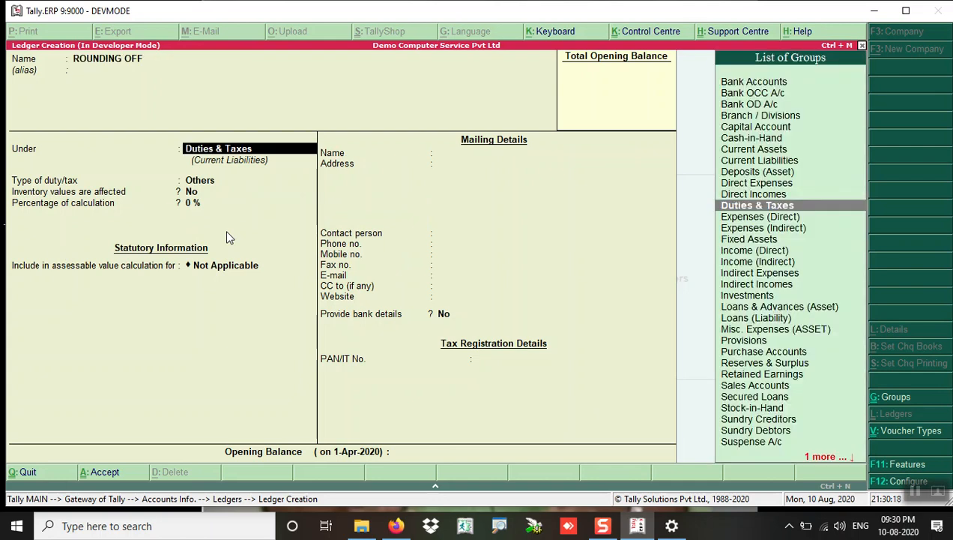
type("IND")
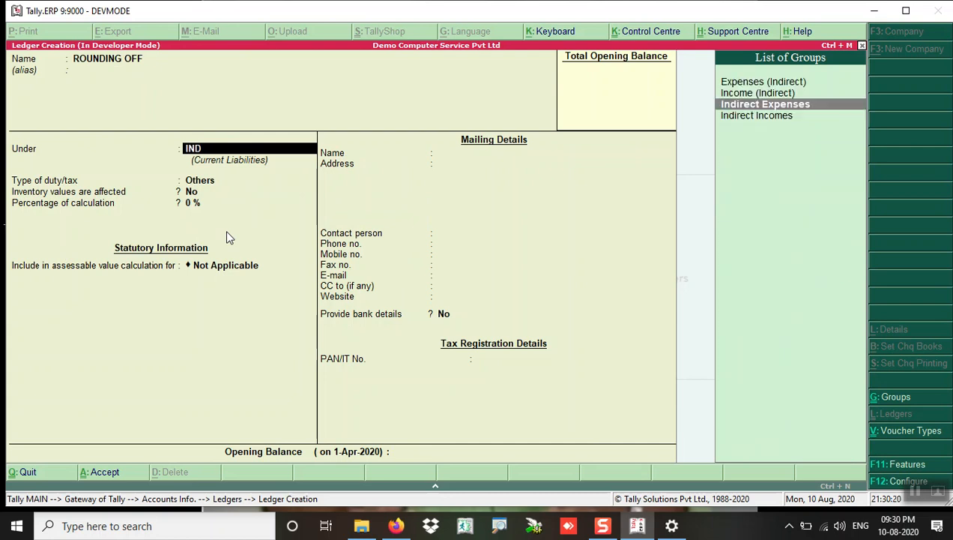
key("Down")
key("Up")
key("Return")
key("Return")
key("Return")
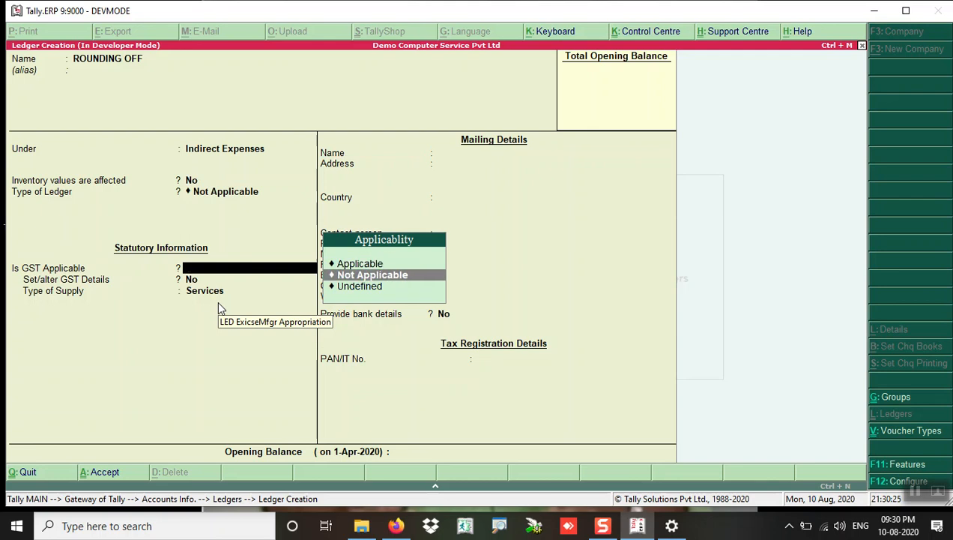
key("Return")
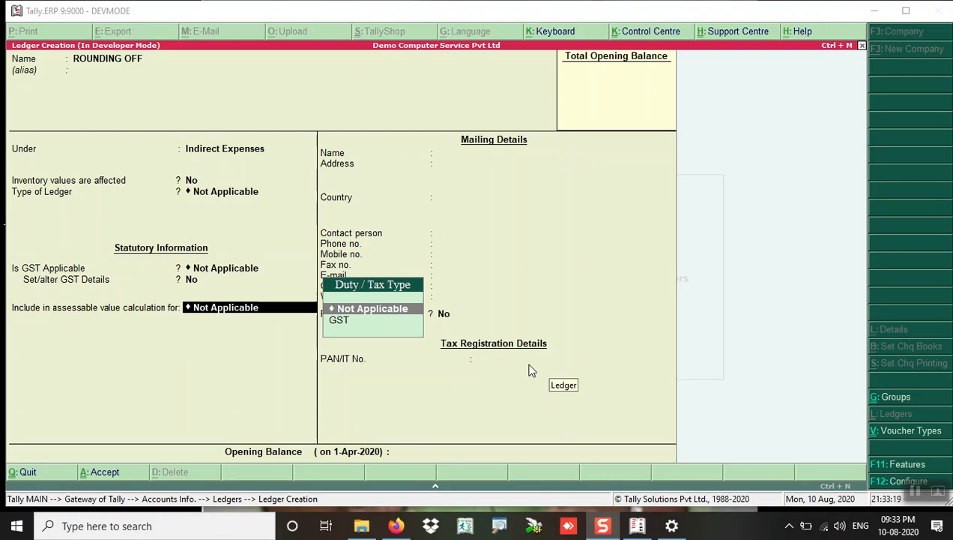
key("Return")
key("Return")
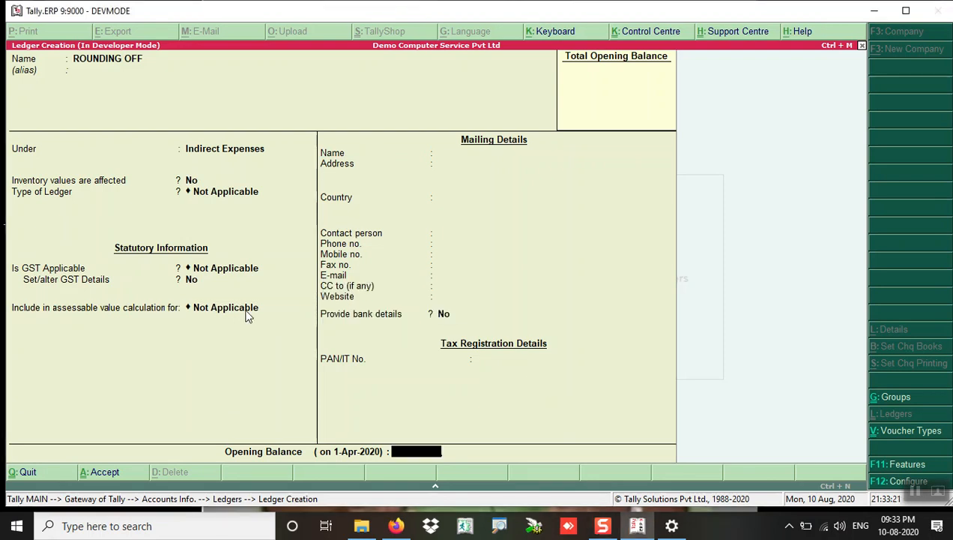
key("Return")
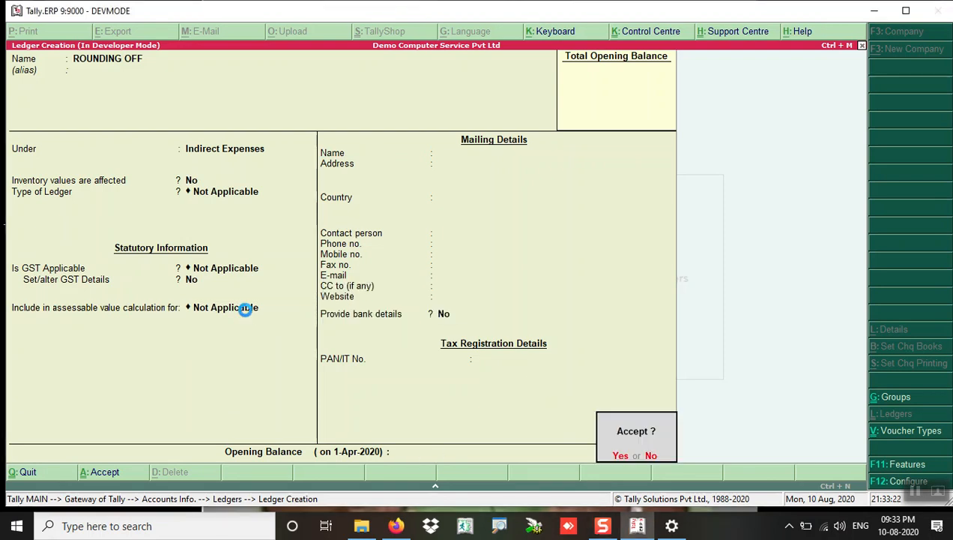
key("Return")
key("Escape")
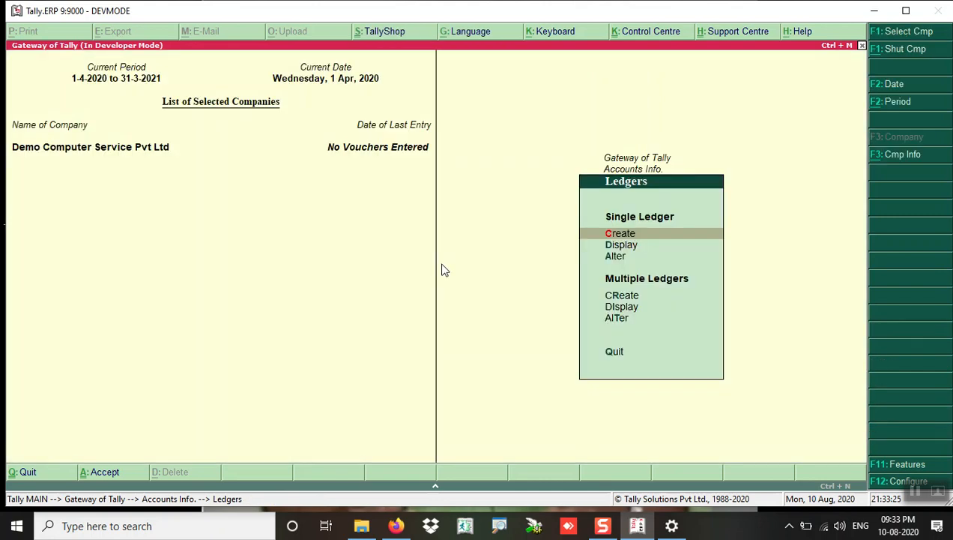
Step: Open the List of Ledgers through Accounts Info > Ledgers > Display
key("Escape")
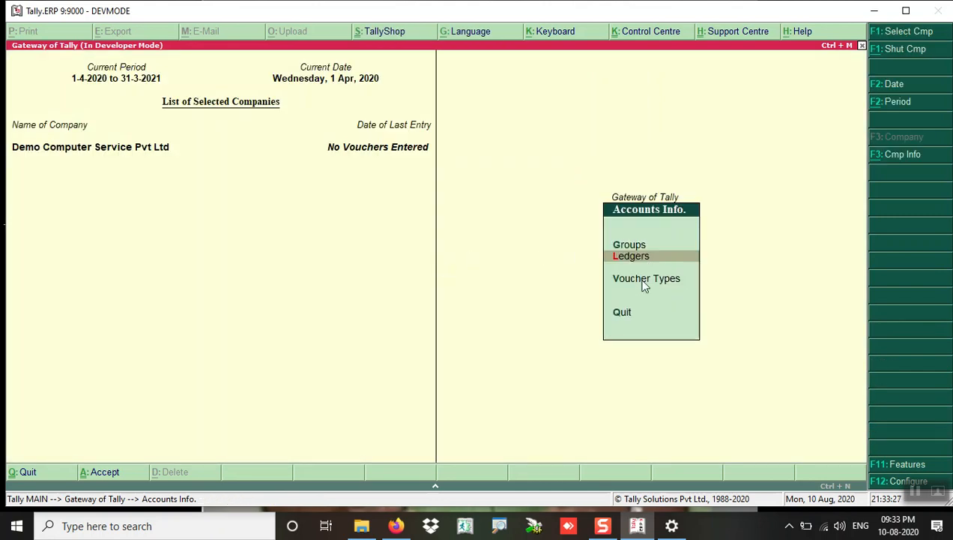
key("Escape")
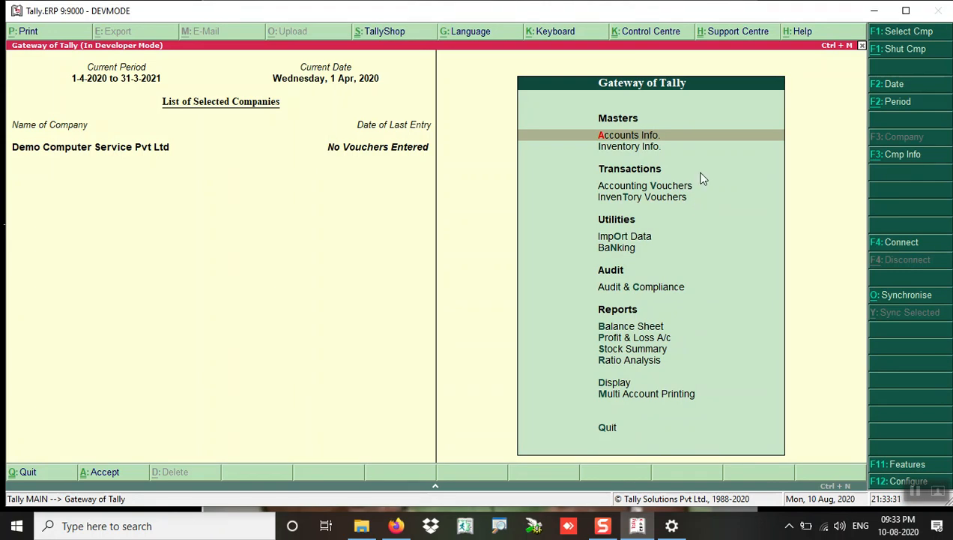
key("Return")
key("Down")
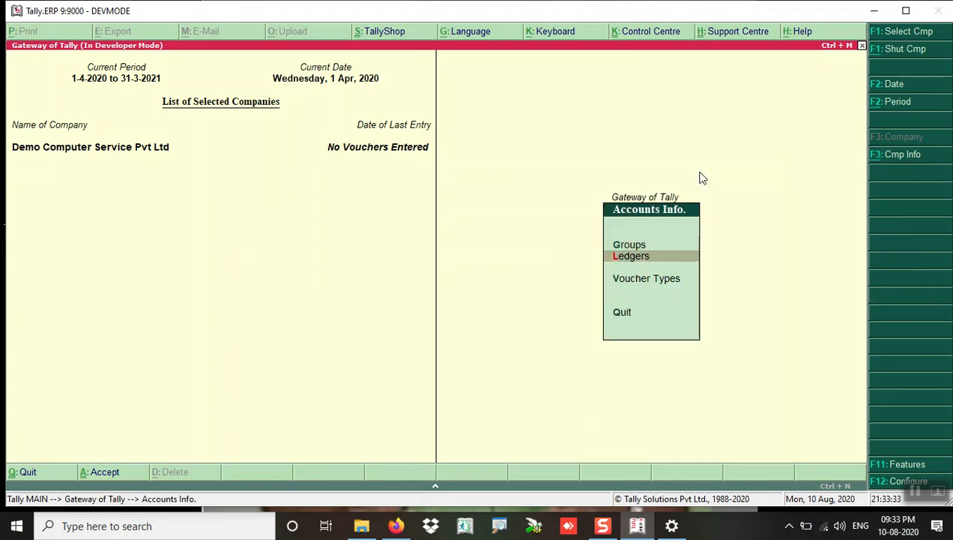
key("Return")
key("Down")
key("Down")
key("Up")
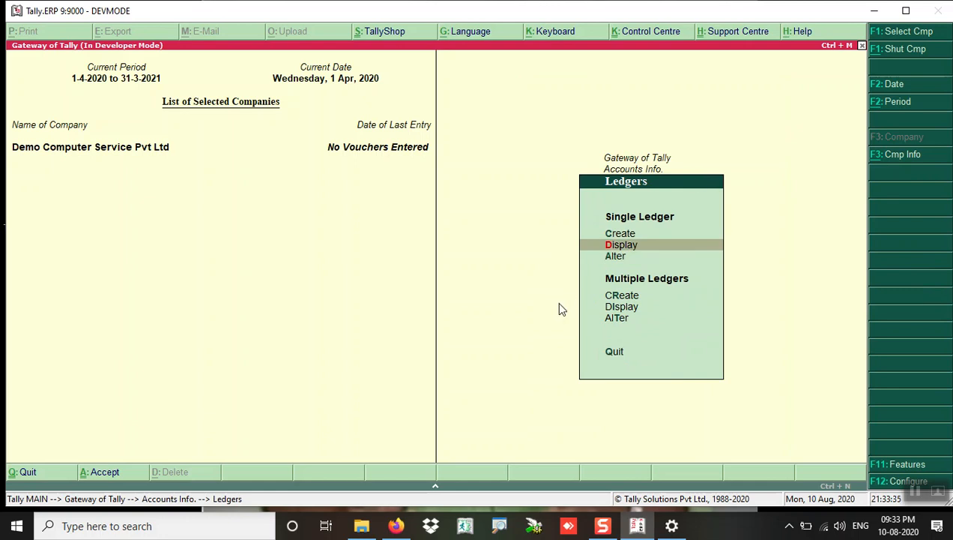
key("Return")
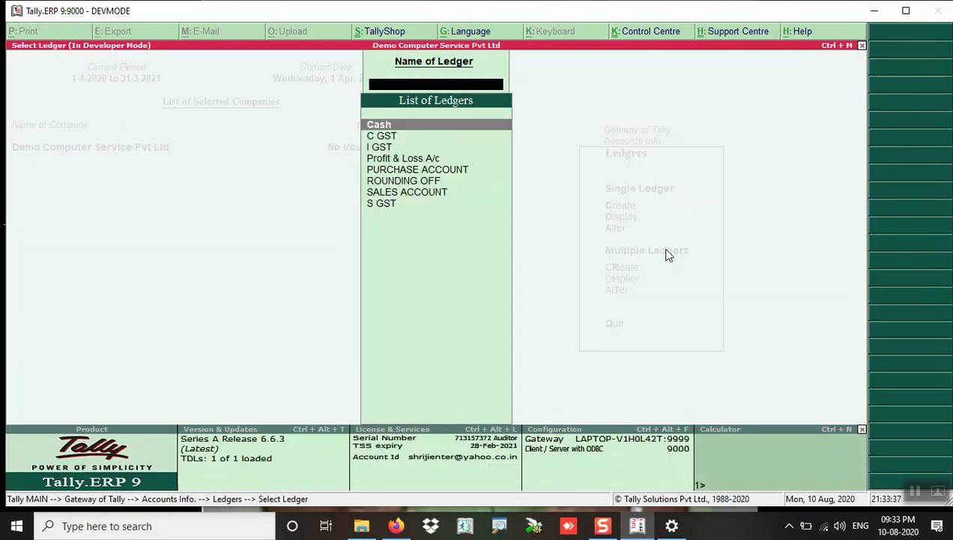
Step: Browse the ledgers C GST, PURCHASE ACCOUNT, ROUNDING OFF, SALES ACCOUNT and S GST
key("Down")
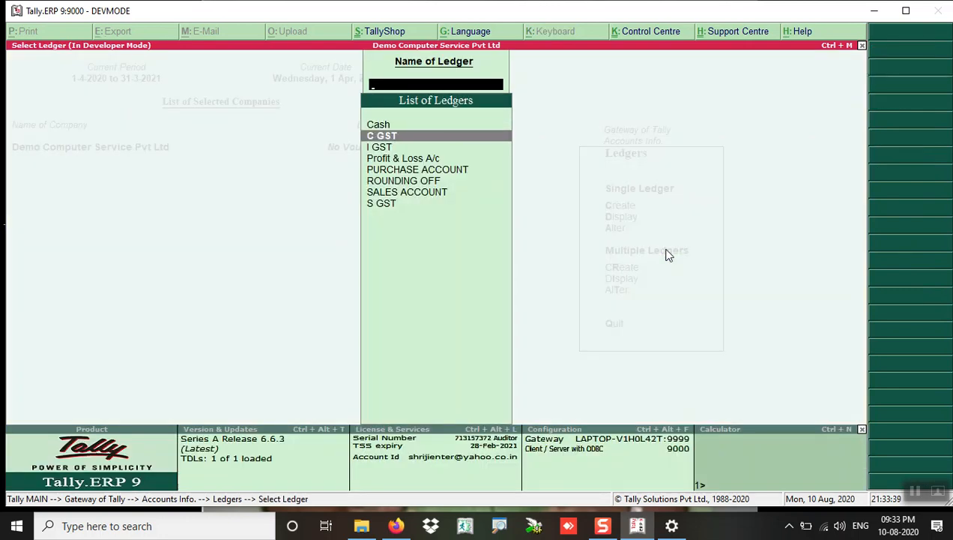
key("Up")
key("Down")
key("Down")
key("Down")
key("Down")
key("Up")
key("Down")
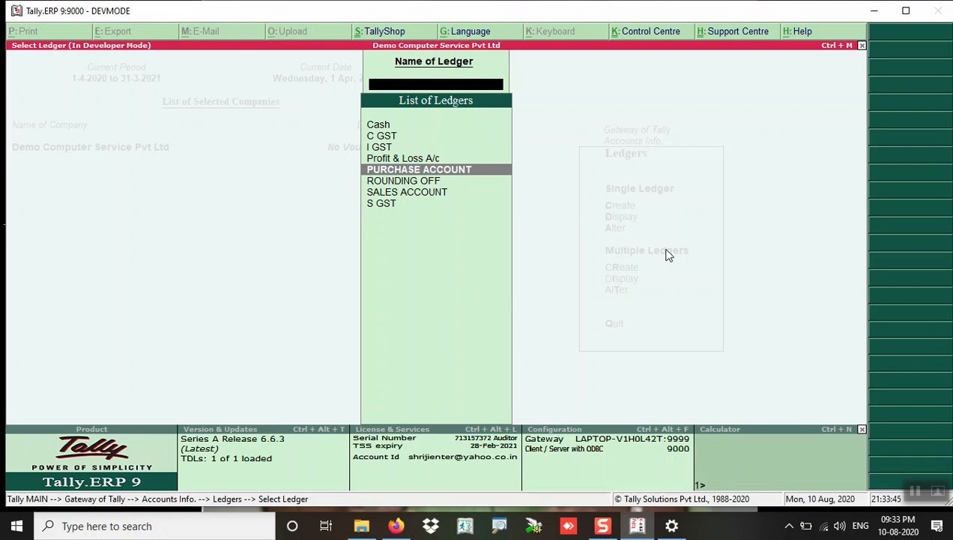
key("Down")
key("Down")
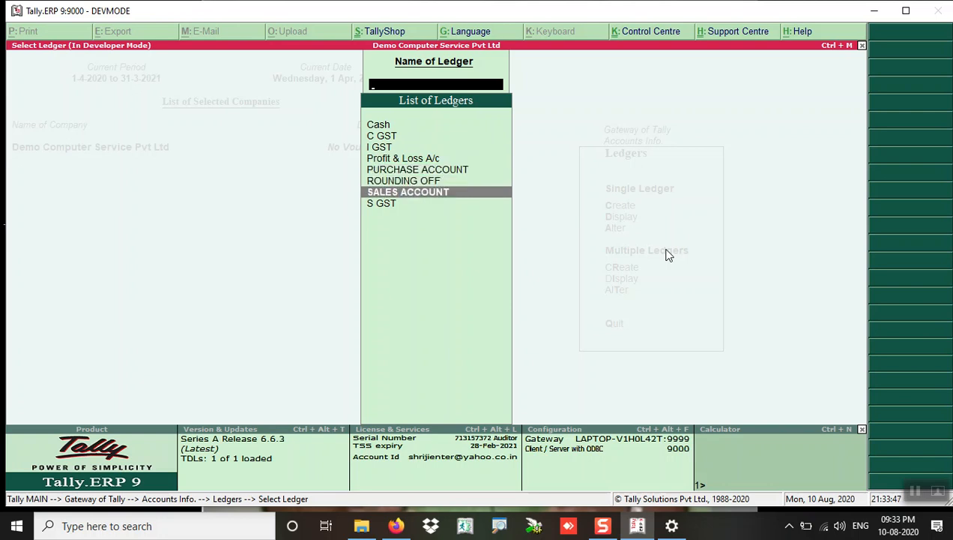
key("Up")
key("Up")
key("Down")
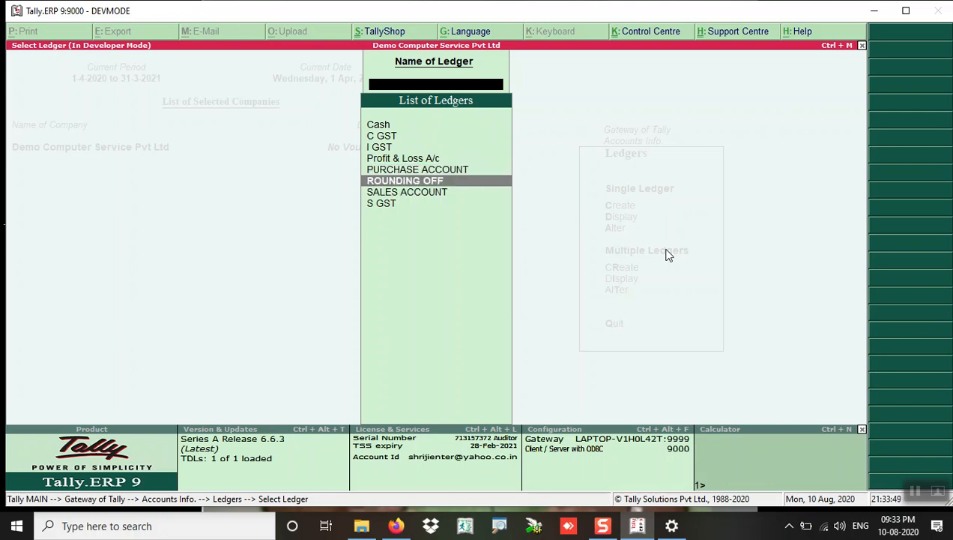
key("Down")
key("Down")
key("Up")
key("Up")
key("Up")
key("Up")
key("Up")
key("Up")
key("Up")
key("Down")
key("Down")
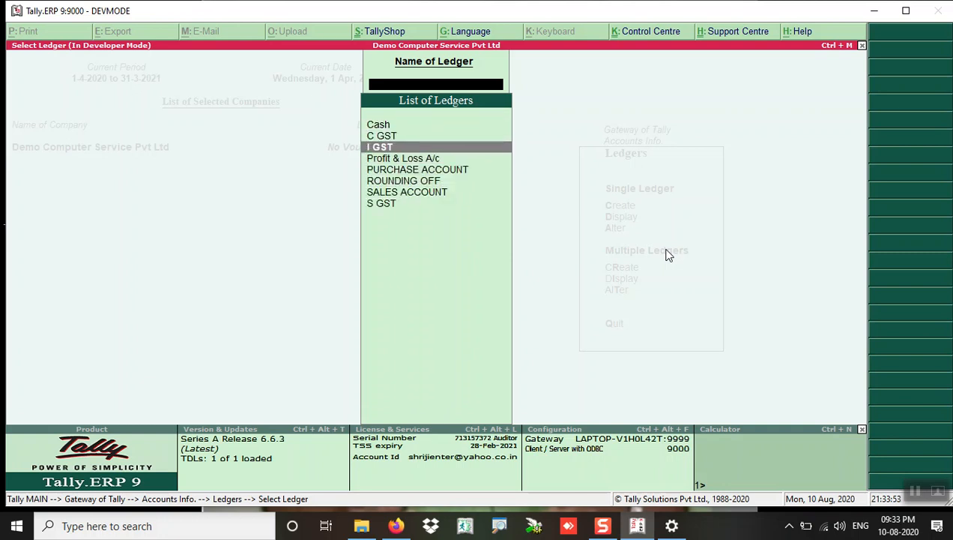
key("Down")
key("Down")
key("Down")
key("Down")
key("Down")
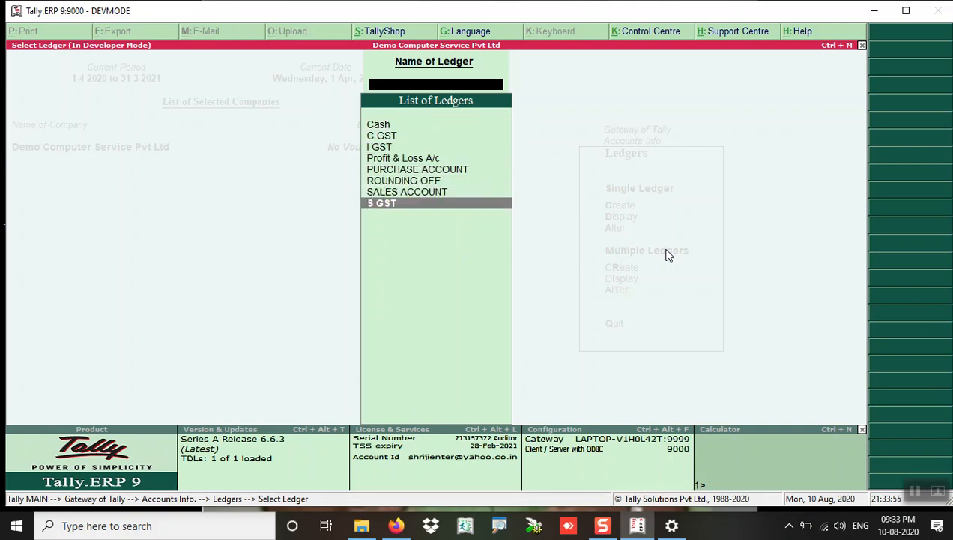
Step: Close the list and start a fresh Ledger Creation form
key("Escape")
key("Escape")
key("Return")
key("Down")
key("Return")
key("Return")
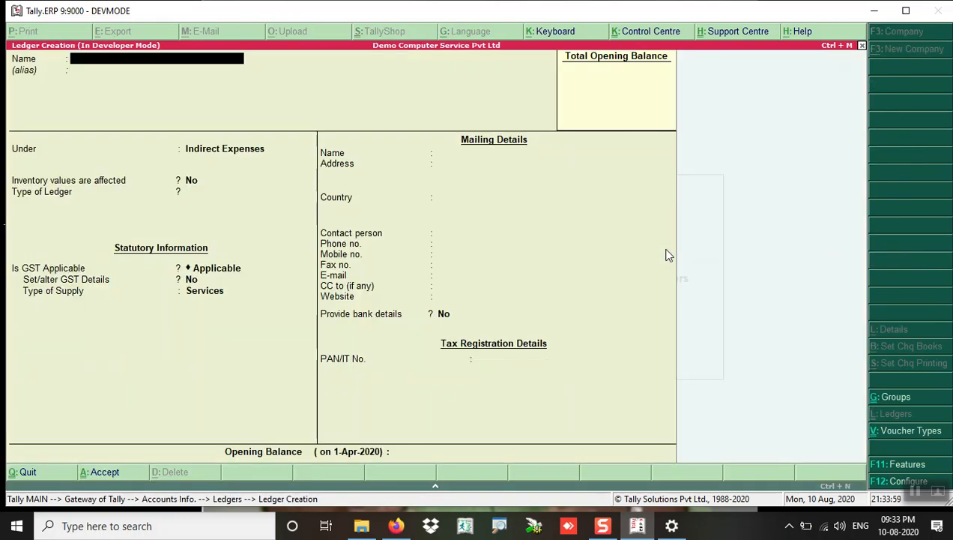
Step: Name the ledger PACKING AND FORWARDING under Indirect Incomes, inventory values affected Yes, GST Not Applicable
type("PACKING AND FORWARDING")
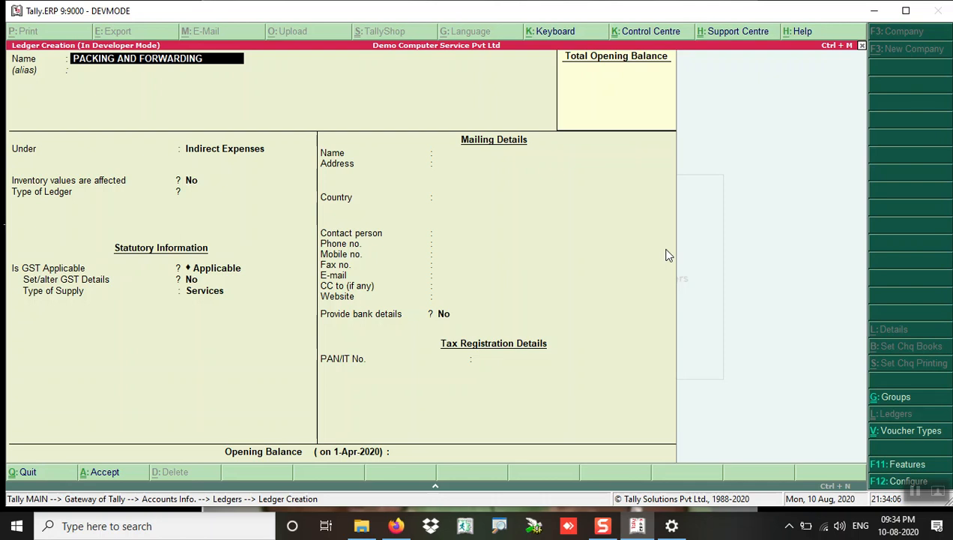
key("Return")
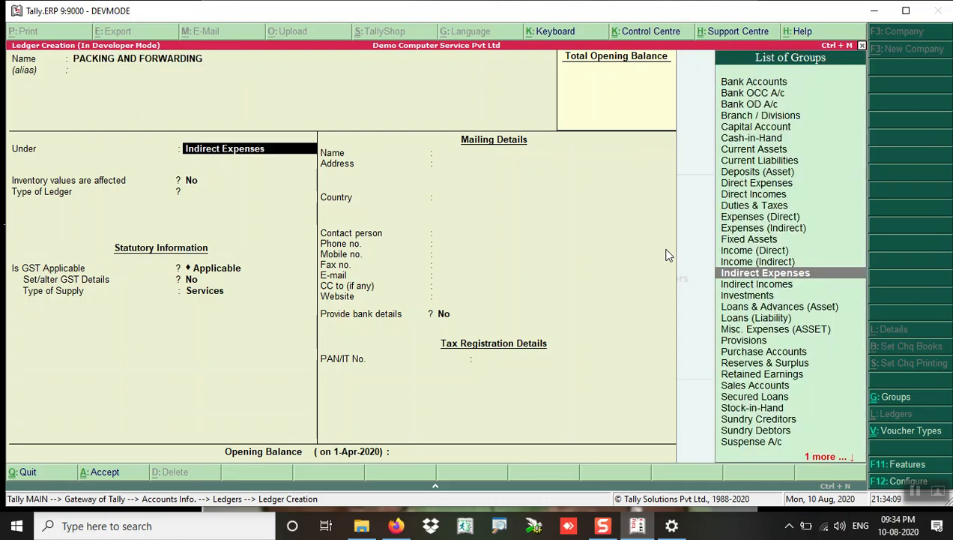
type("ind")
key("Down")
key("Return")
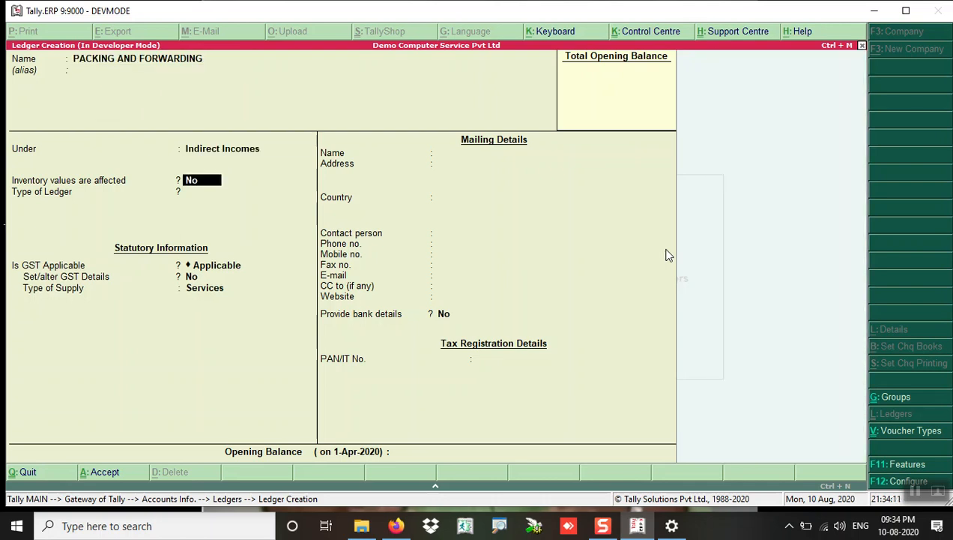
type("y")
key("Return")
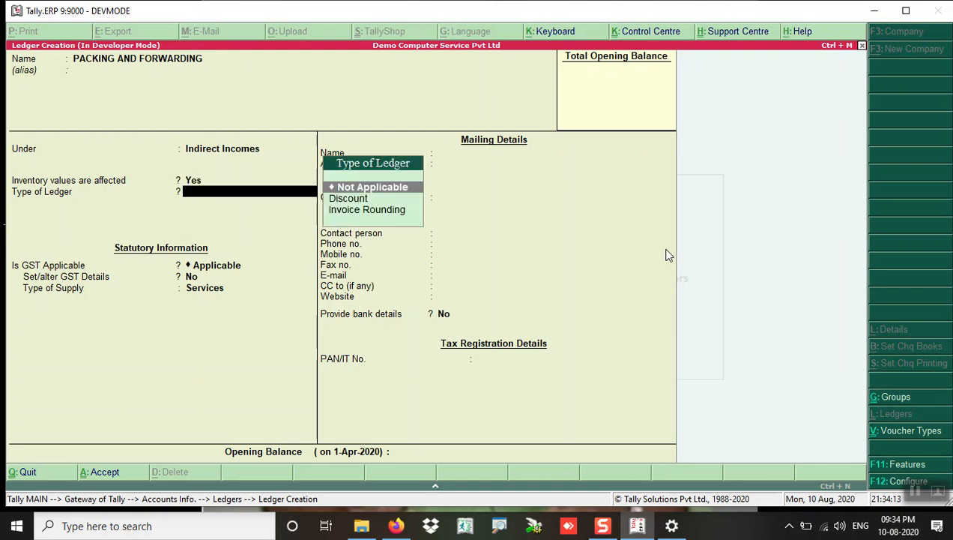
key("Return")
key("Return")
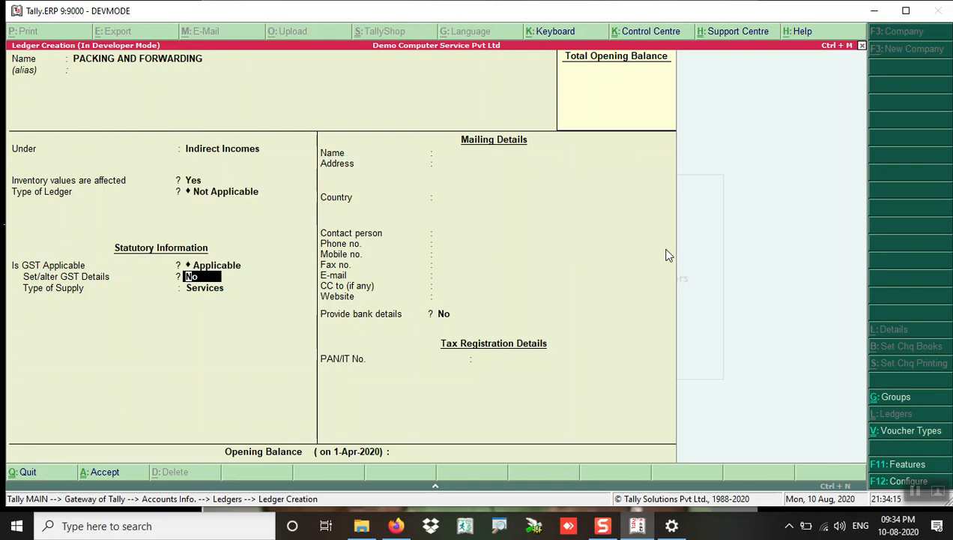
key("Up")
key("Down")
key("Return")
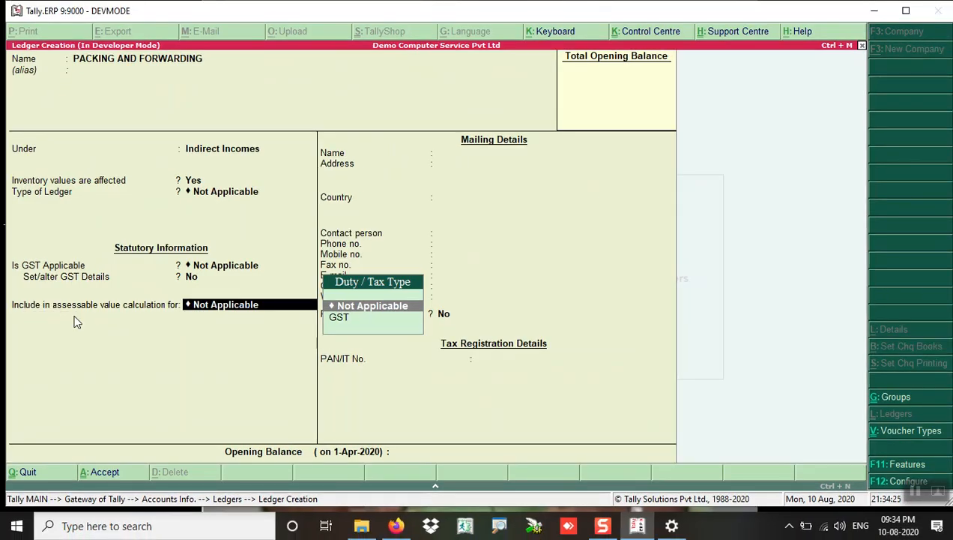
Step: Include it in GST assessable value, apportioned to Goods Based on Value, and save
key("Down")
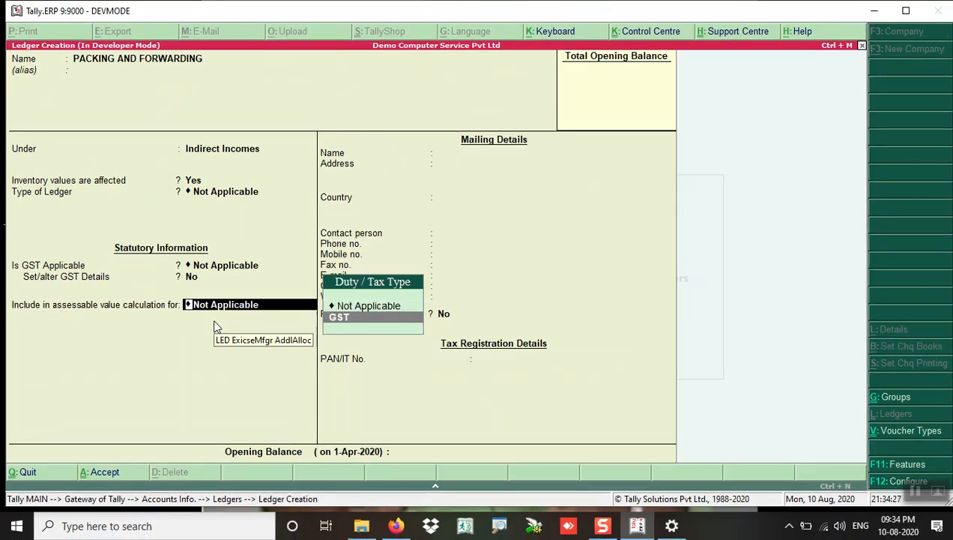
key("Return")
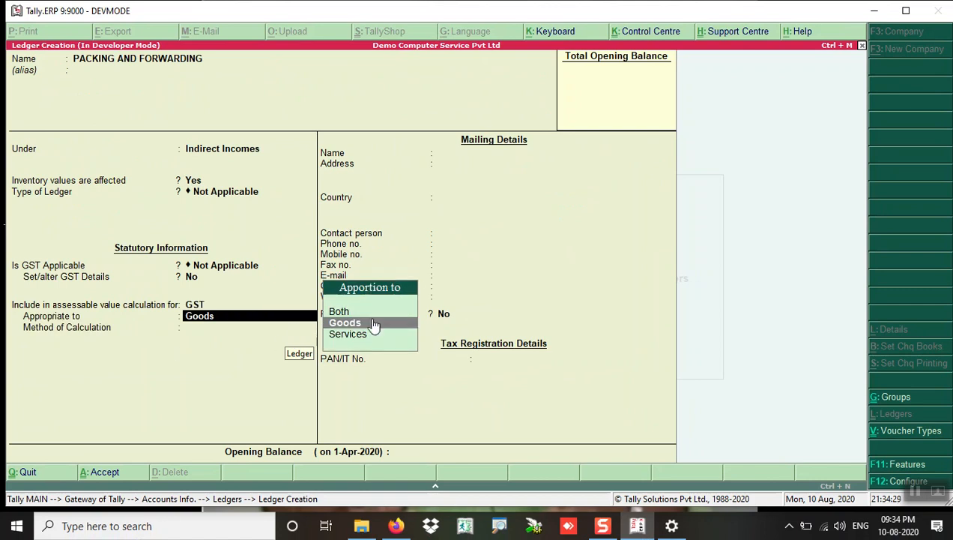
key("Return")
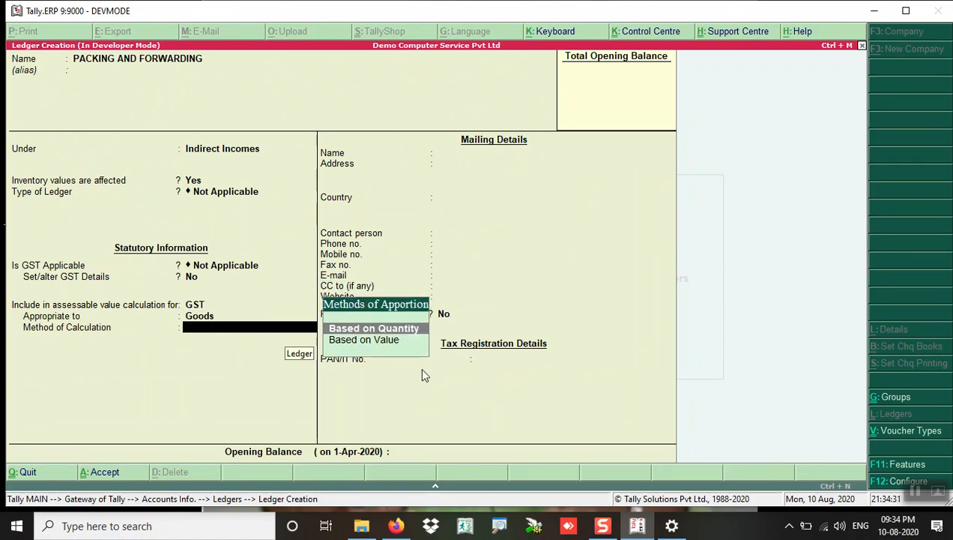
key("Down")
key("Return")
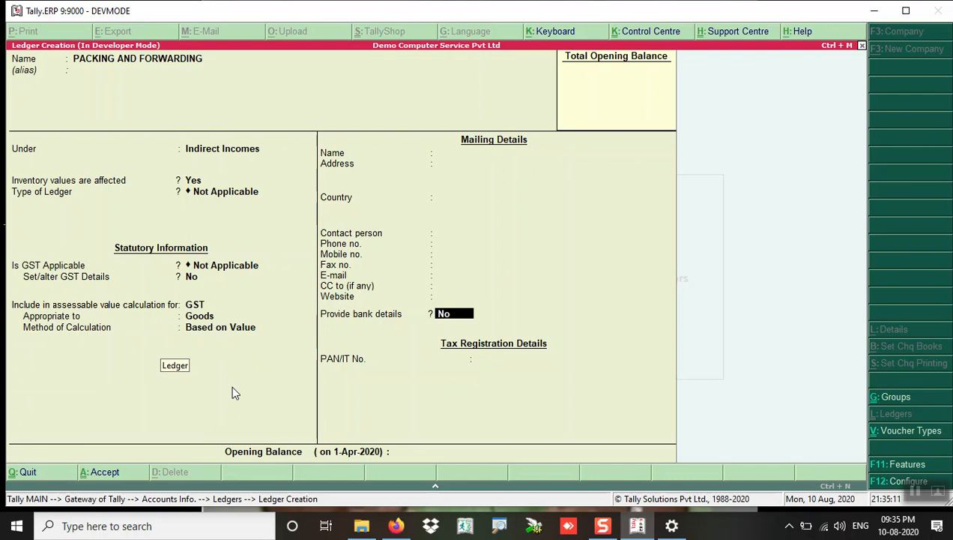
key("Return")
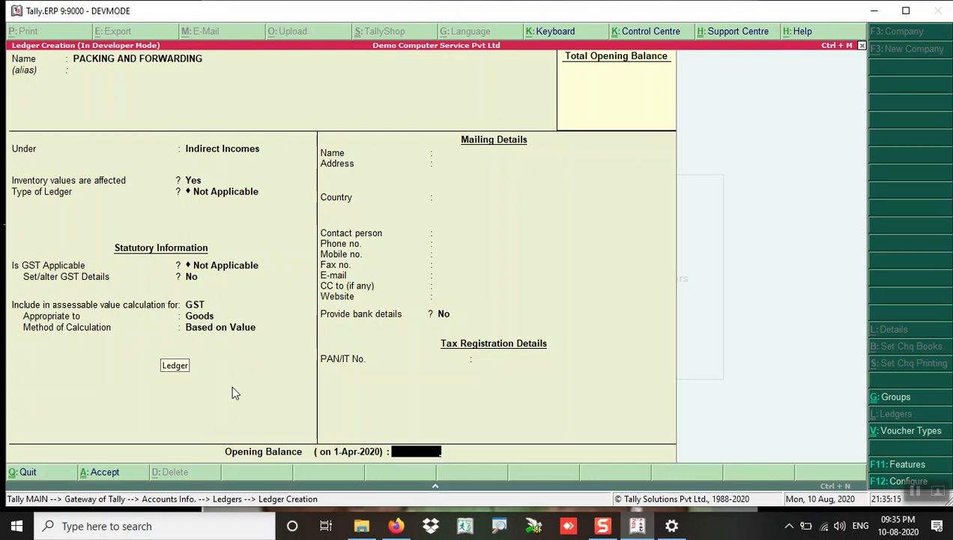
key("Return")
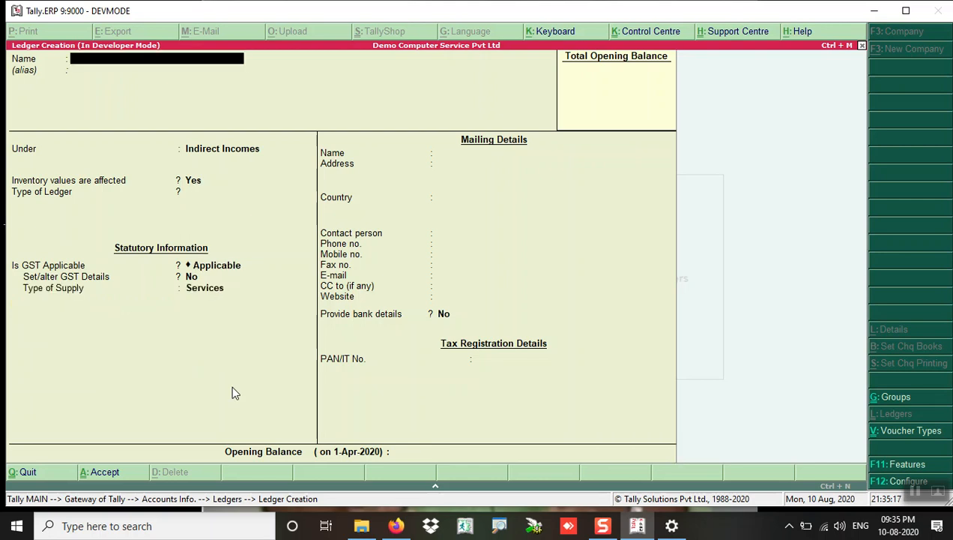
Step: Leave ledger creation, glance at the ledger alteration list, and return to Gateway of Tally
key("Escape")
key("Escape")
key("Down")
key("Up")
key("Return")
key("Down")
key("Down")
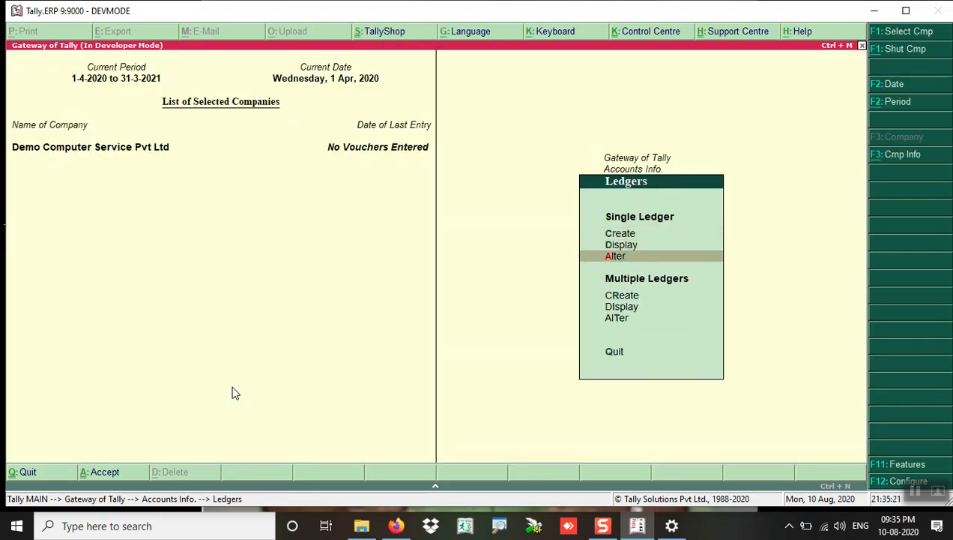
key("Return")
key("Down")
key("Down")
key("Down")
key("Down")
key("Down")
key("Down")
key("Down")
key("Down")
key("Up")
key("Up")
key("Up")
key("Up")
key("Up")
key("Up")
key("Up")
key("Up")
key("Escape")
key("Escape")
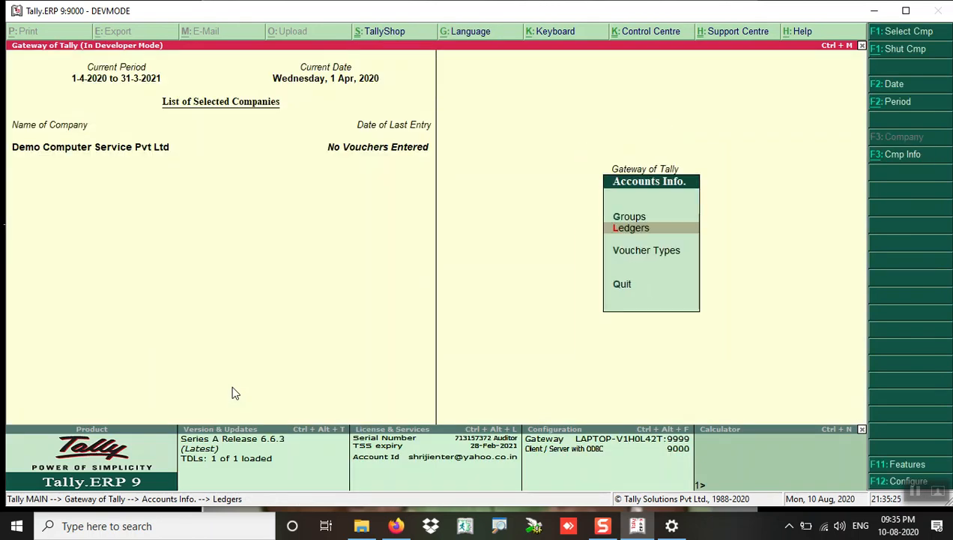
key("Escape")
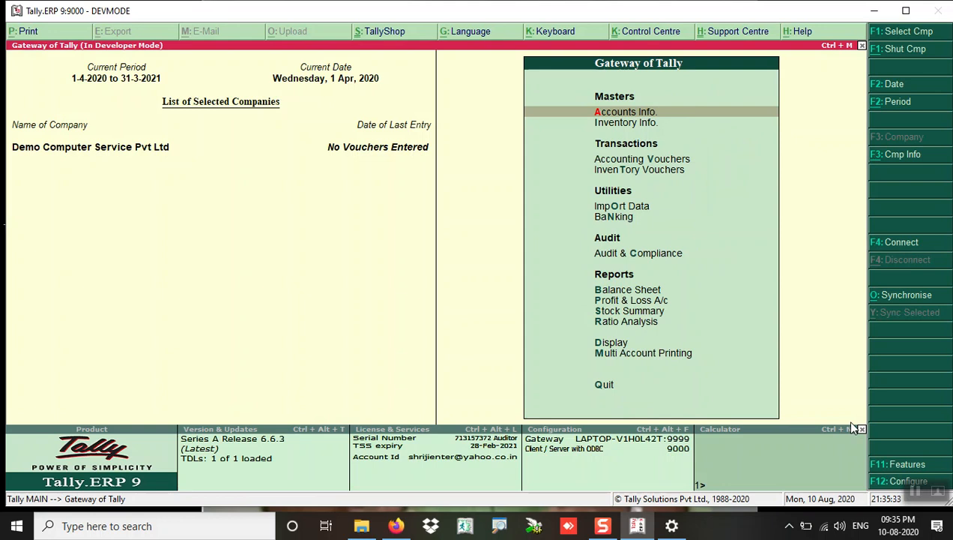
Step: Open the List of Voucher Types via Accounts Info > Voucher Types > Alter
left_click(642, 115)
key("Down")
key("Down")
key("Return")
key("Down")
key("Down")
key("Return")
key("Escape")
key("Escape")
key("Escape")
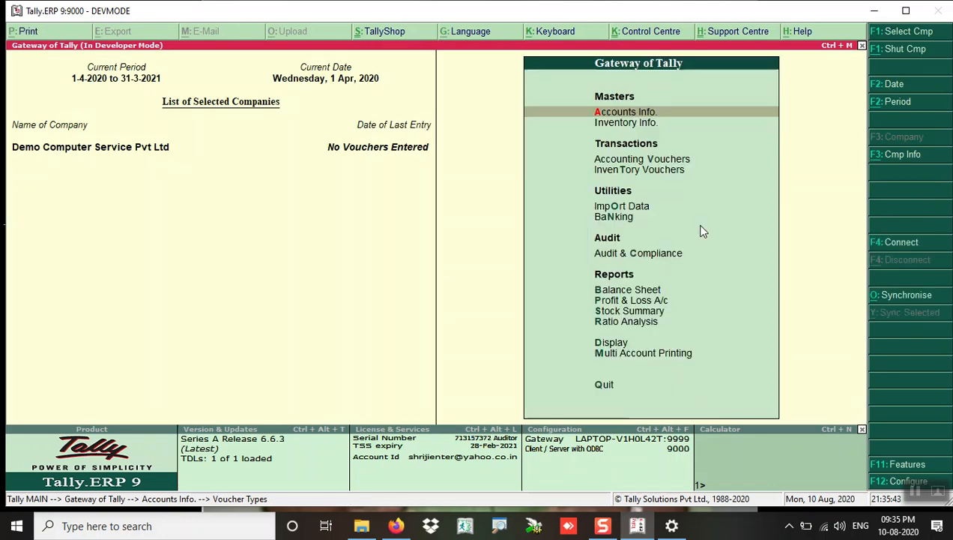
key("Return")
key("Down")
key("Down")
key("Return")
key("Down")
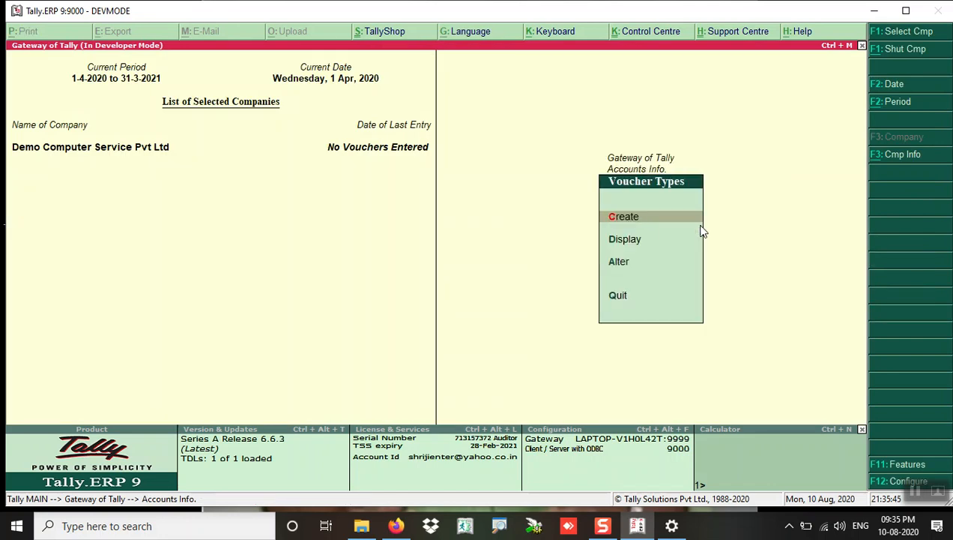
key("Down")
key("Return")
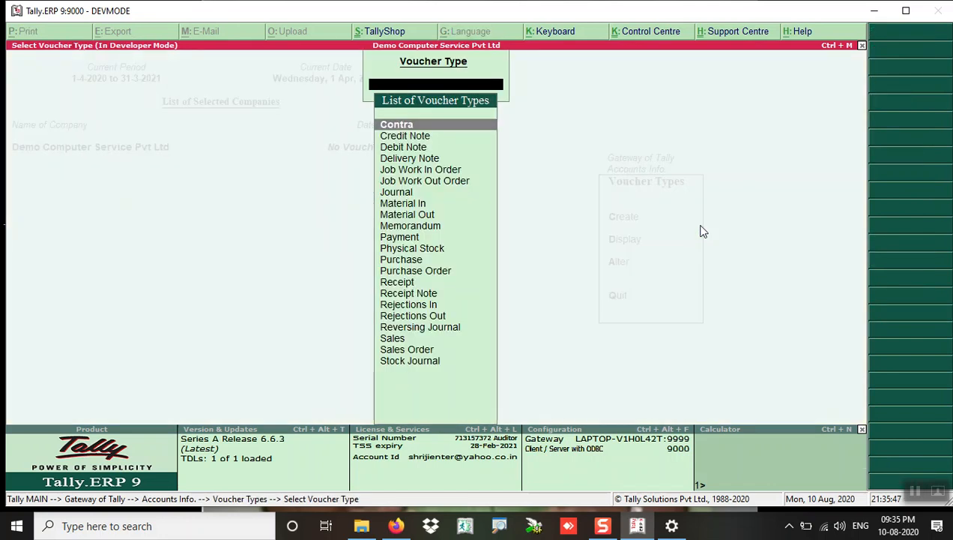
Step: Alter the Sales voucher type: keep Automatic numbering and set Use advanced configuration to Y
key("Down")
key("Down")
key("Down")
key("Down")
key("Down")
key("Down")
key("Down")
key("Down")
key("Down")
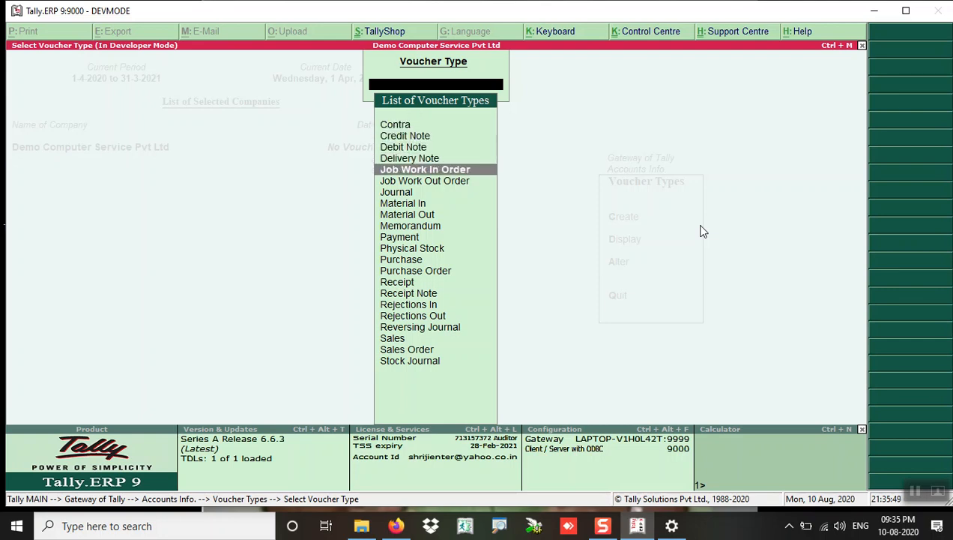
key("Down")
key("Down")
key("Down")
key("Down")
key("Down")
key("Down")
key("Down")
key("Down")
key("Down")
key("Down")
key("Down")
key("Down")
key("Up")
key("Up")
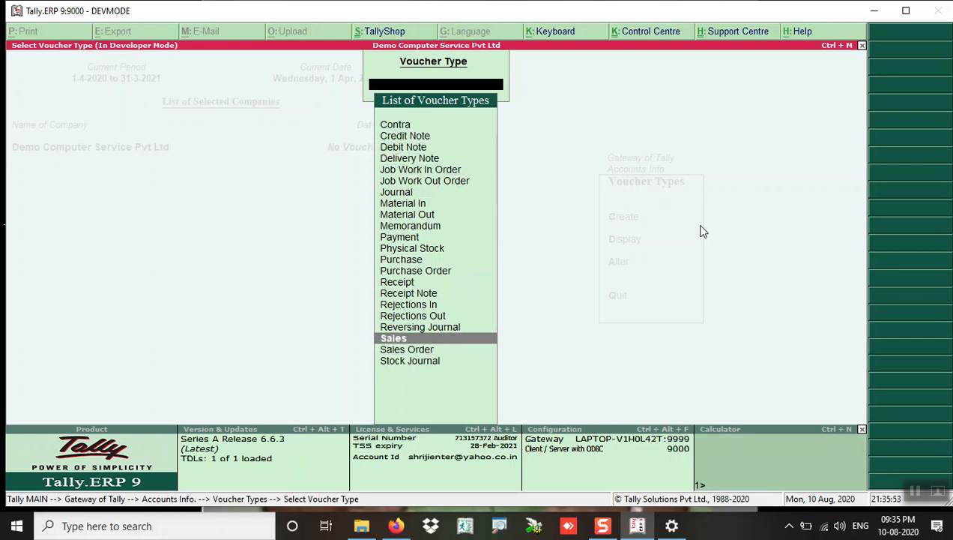
key("Return")
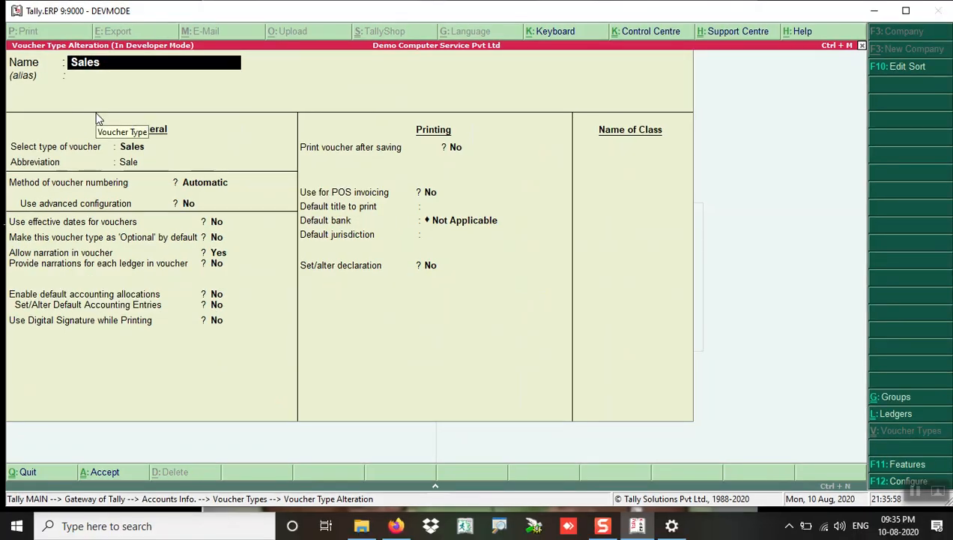
key("Return")
key("Return")
key("Return")
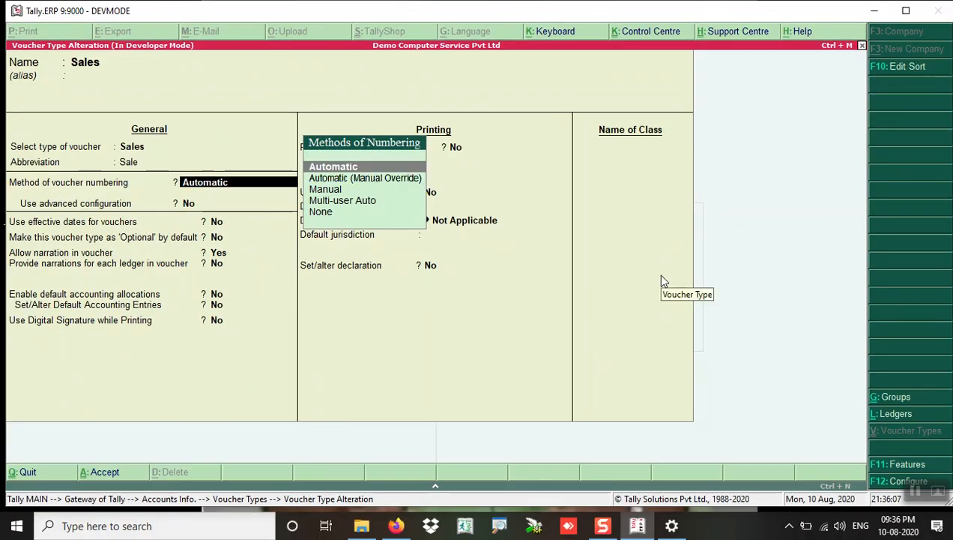
key("Return")
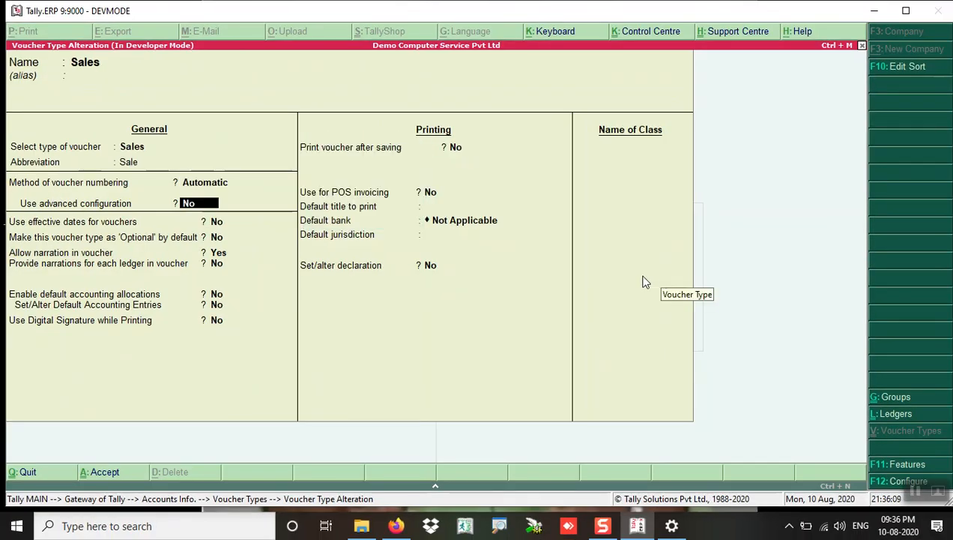
type("Y")
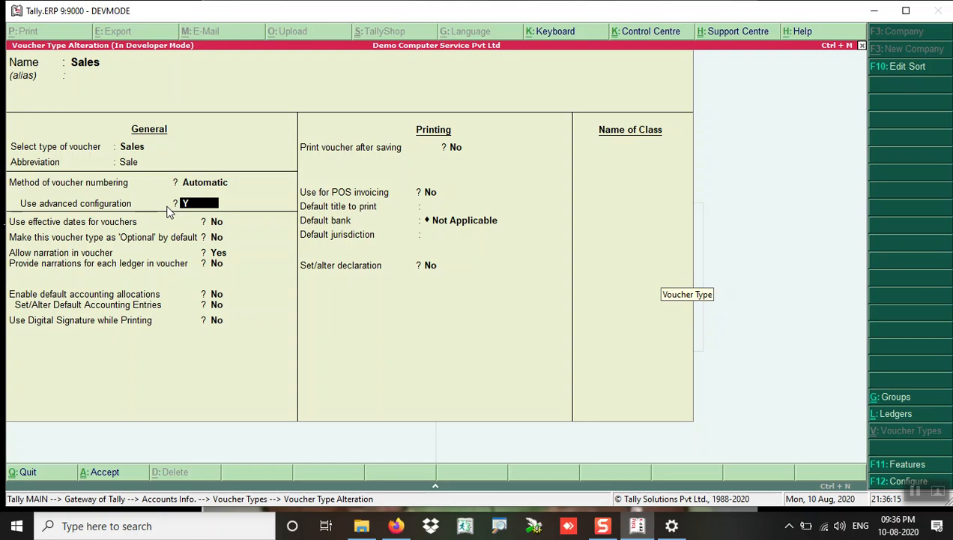
Step: Set Sales numbering to start at 1, 3-digit width with zero prefill, restarting yearly from 1-Apr
key("Return")
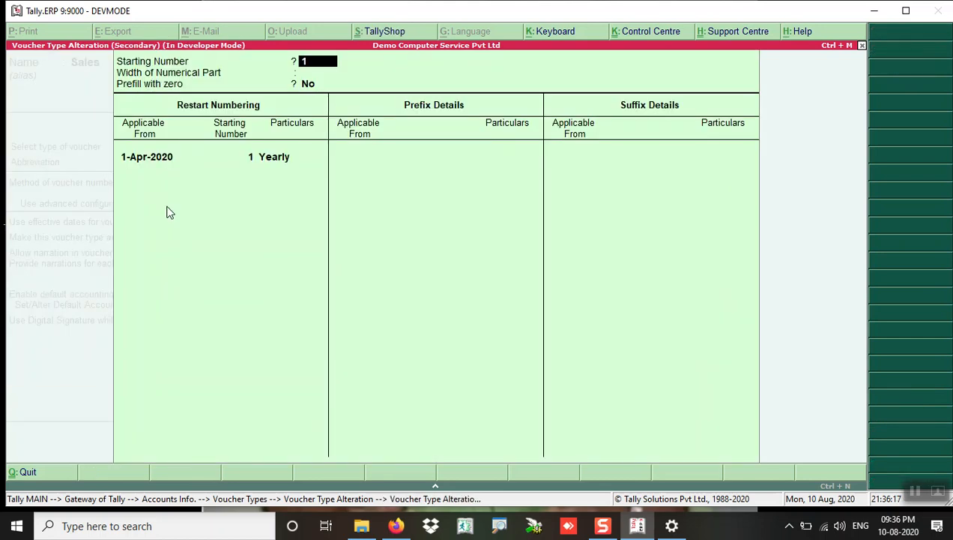
key("Return")
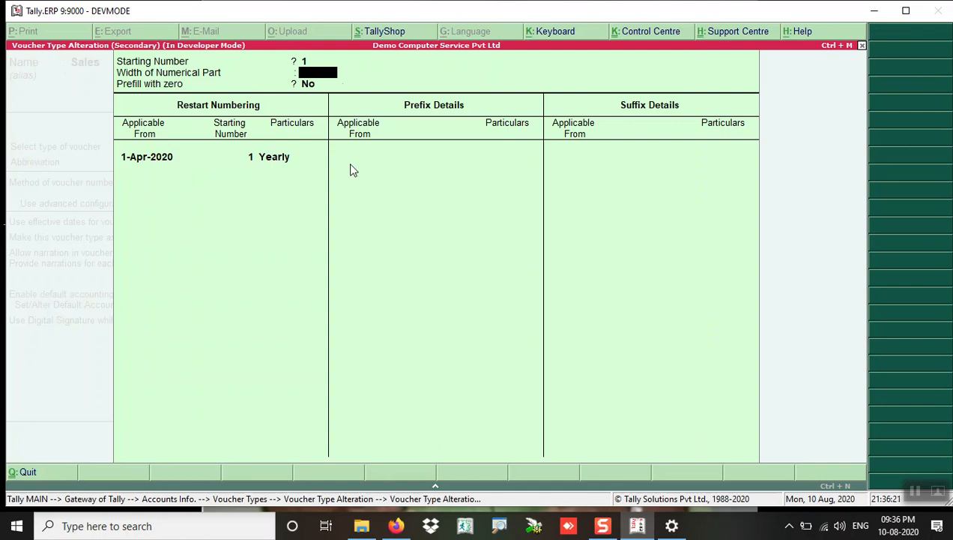
type("3")
key("Return")
key("BackSpace")
type("y")
key("Return")
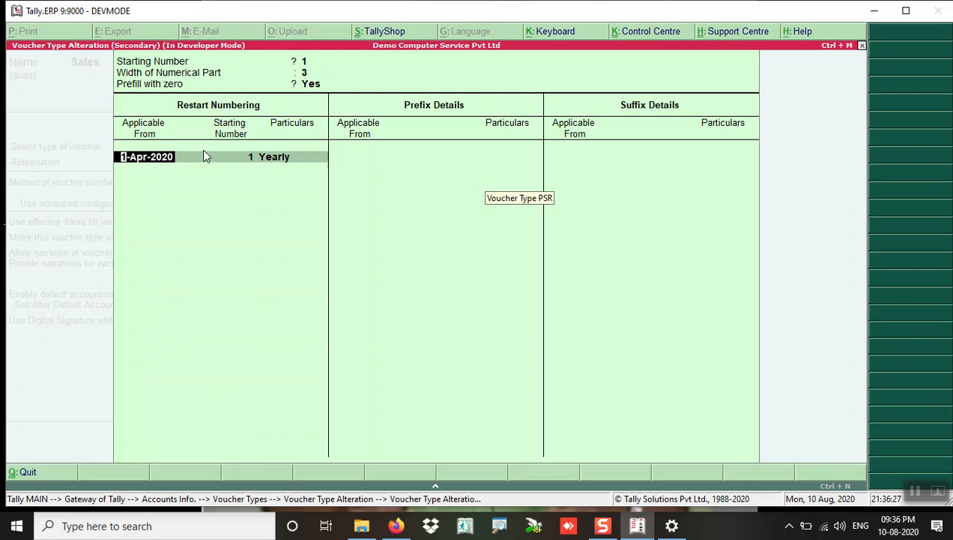
key("Return")
key("Return")
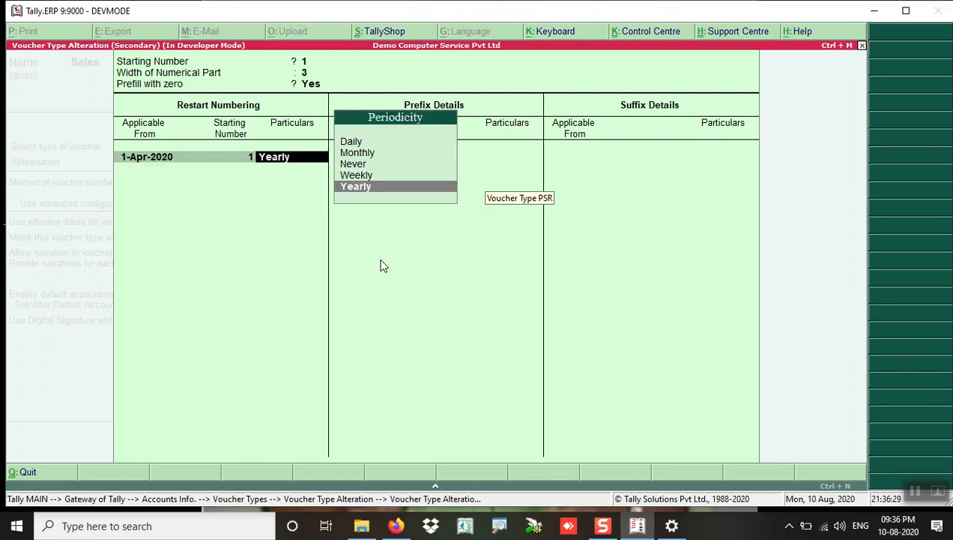
key("Return")
key("Return")
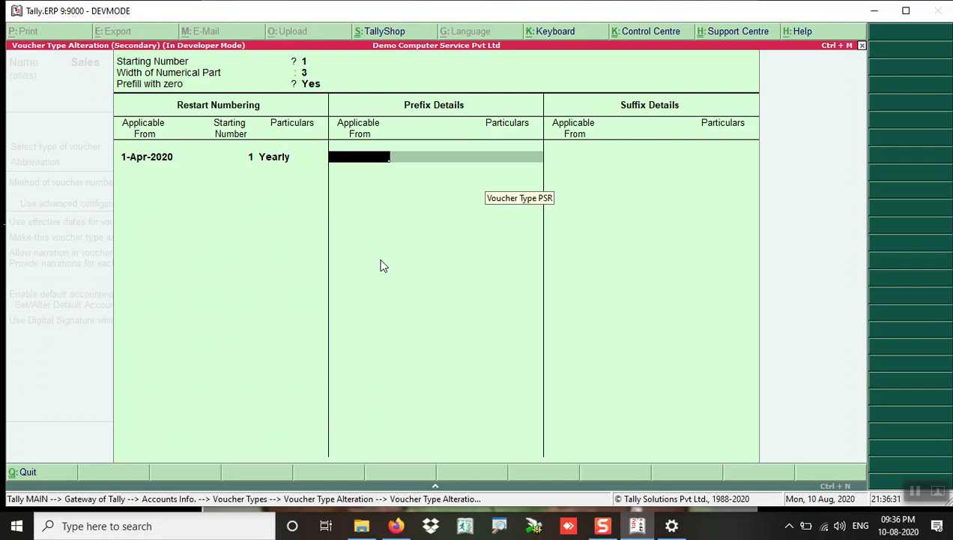
type("1-4")
key("Return")
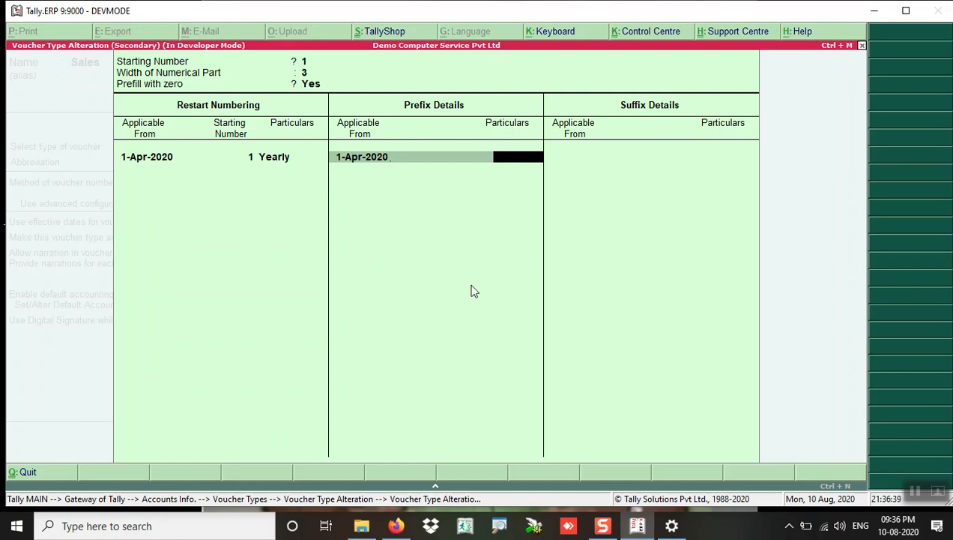
Step: Add prefix DCS\ and suffix /2021, both applicable from 1-Apr-2020
type("DCS")
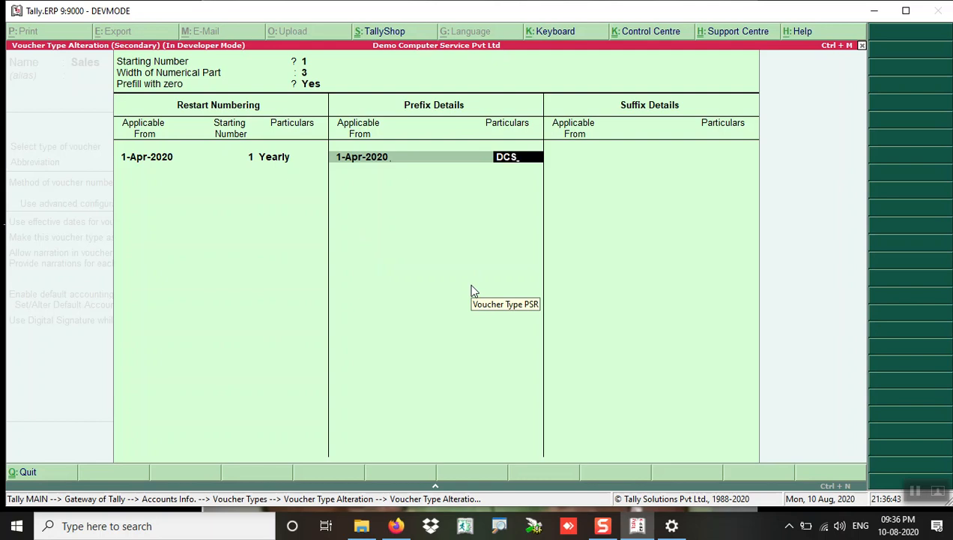
type("PT")
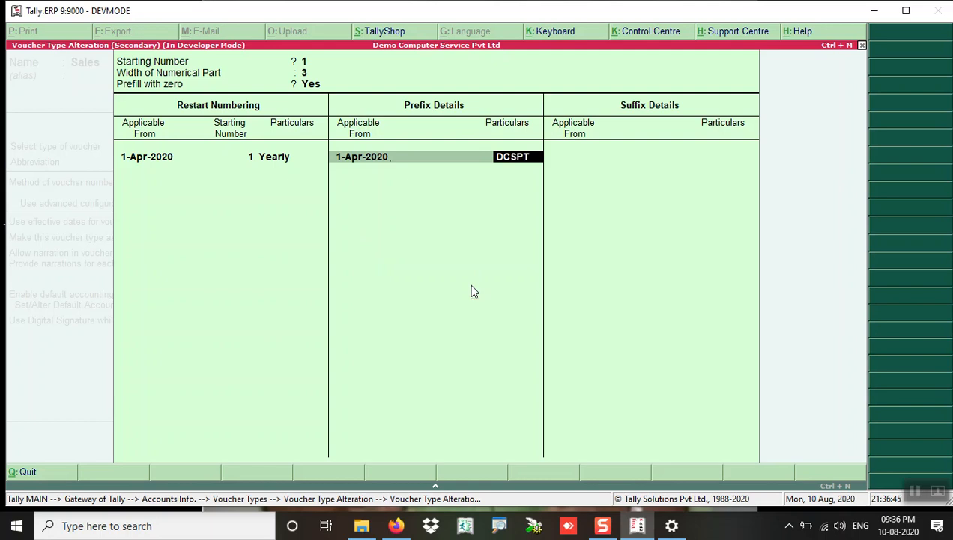
key("BackSpace")
key("BackSpace")
type("\\")
key("Return")
key("Return")
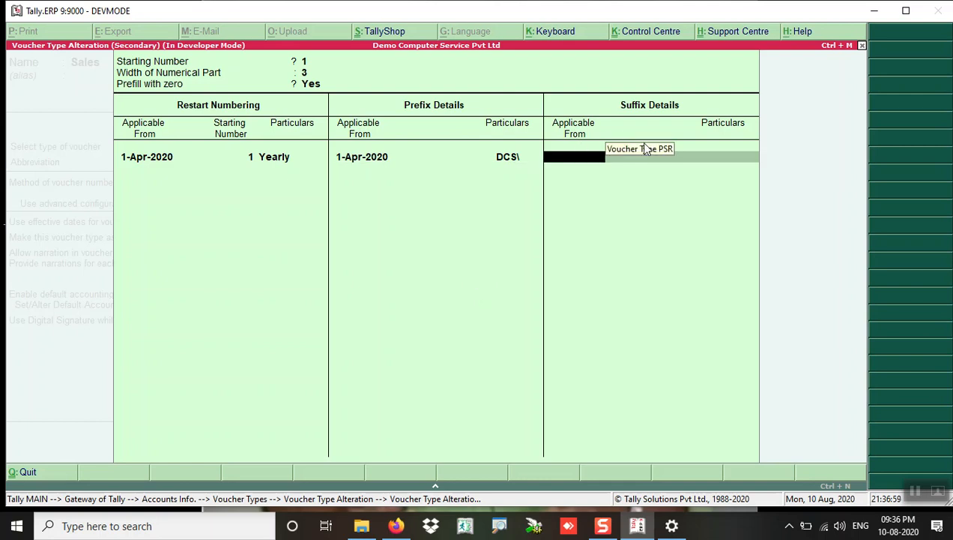
type("1.4")
key("Return")
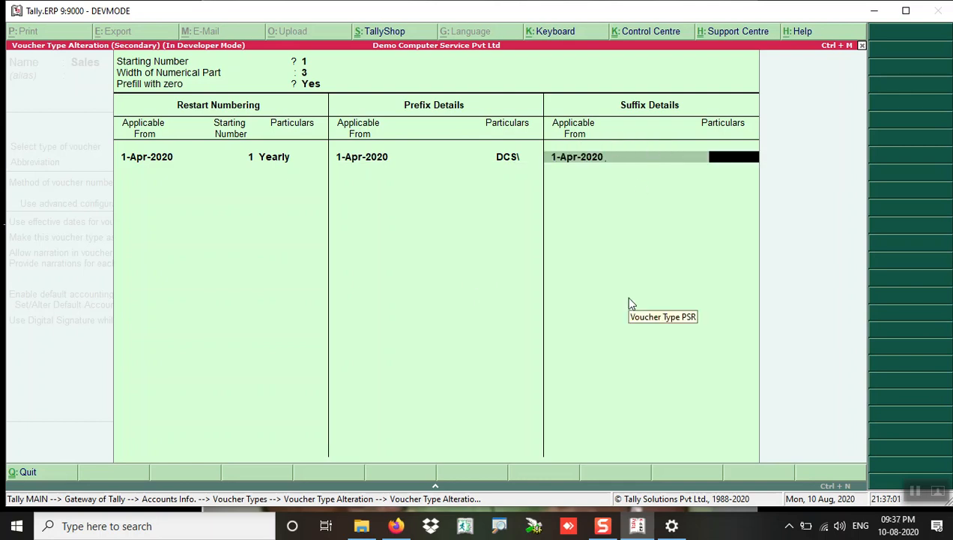
type("/2020-21")
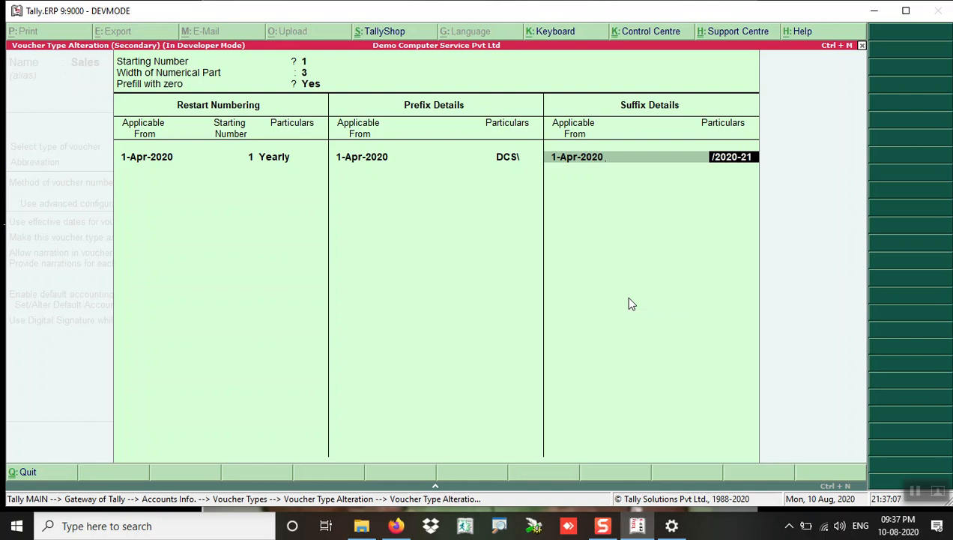
key("BackSpace")
key("BackSpace")
key("BackSpace")
key("BackSpace")
key("BackSpace")
type("21")
key("Return")
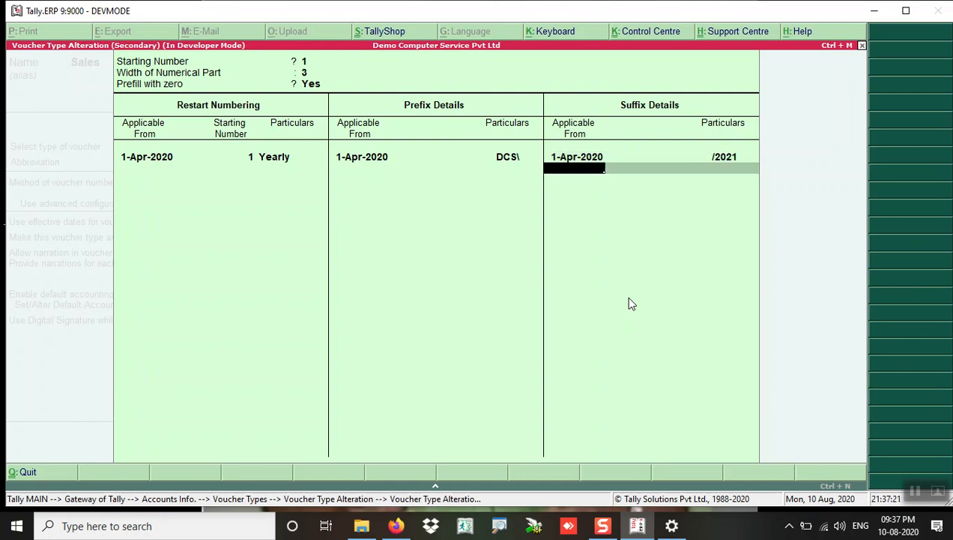
key("Return")
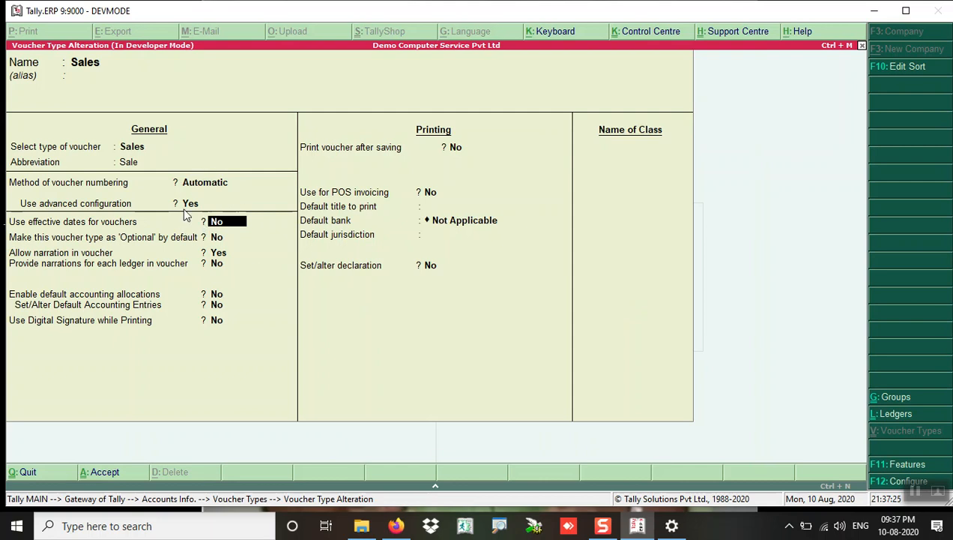
Step: Enable default accounting allocations for Sales and open Set/Alter Default Accounting Entries
key("Return")
key("Return")
key("Return")
key("Return")
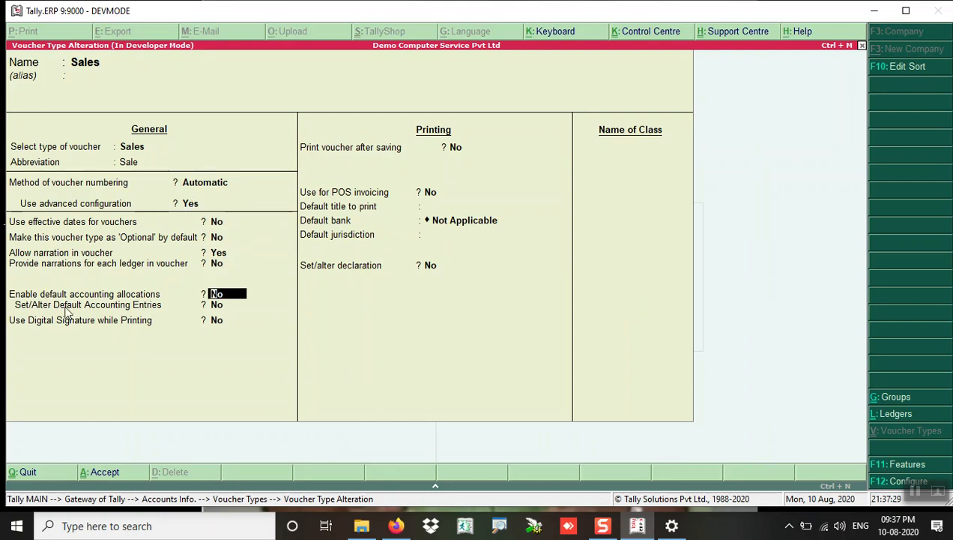
type("Y")
key("Return")
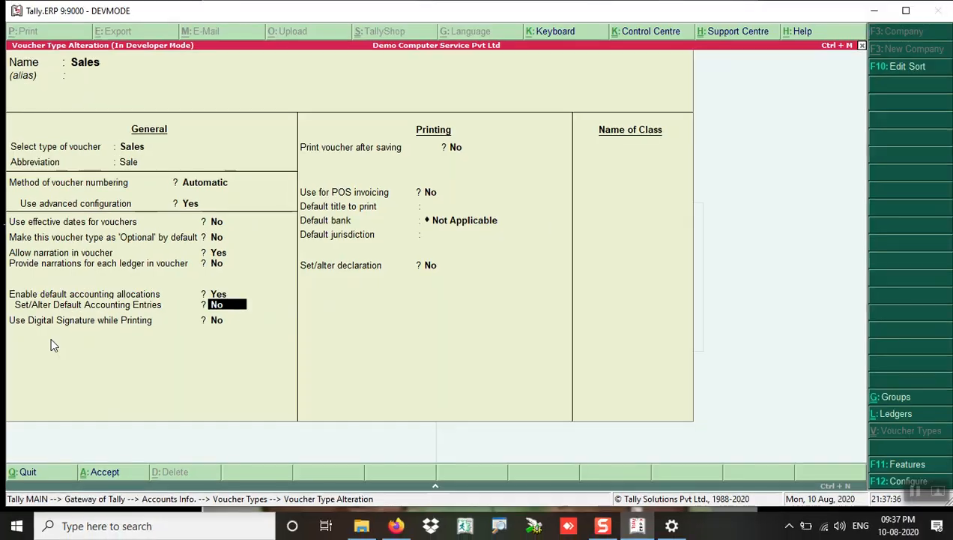
type("Y")
key("Return")
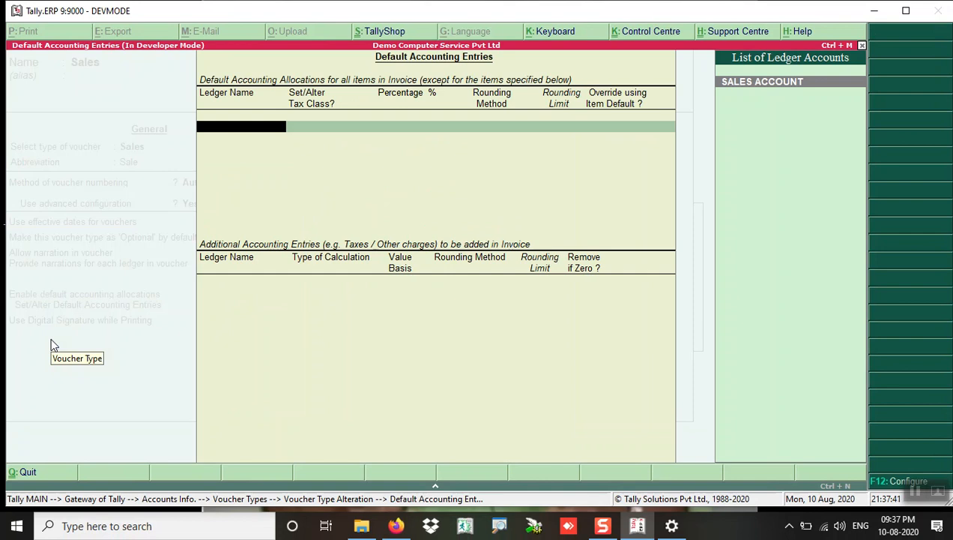
Step: Allocate SALES ACCOUNT at 100% with override Yes, and add PACKING AND FORWARDING as a user-defined value
key("Return")
key("Return")
key("Return")
type("y")
key("Return")
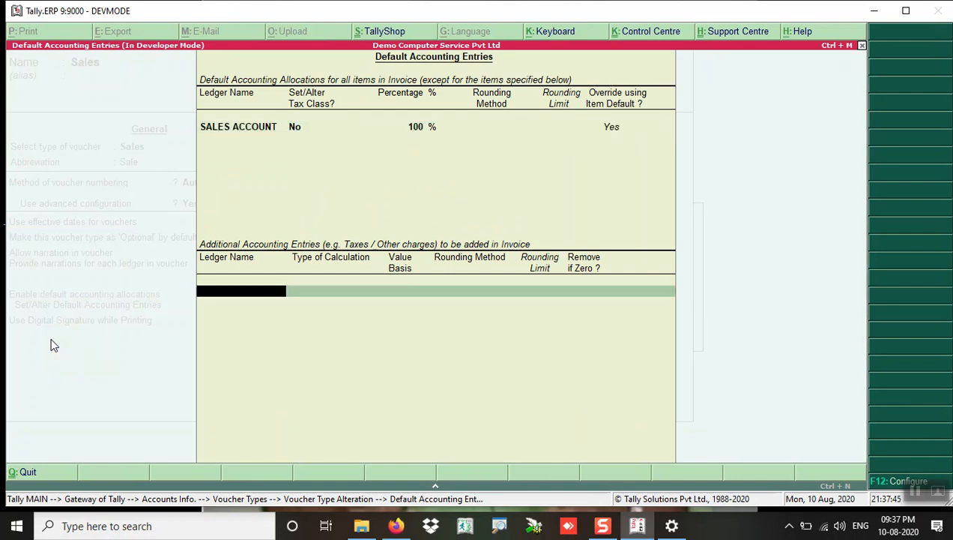
key("Down")
key("Down")
key("Down")
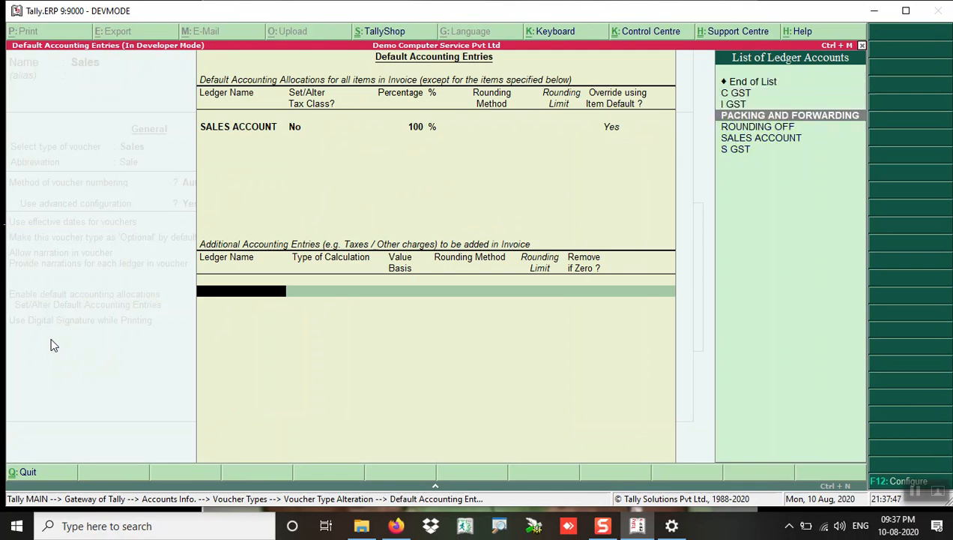
key("Return")
key("Down")
key("Down")
key("Down")
key("Down")
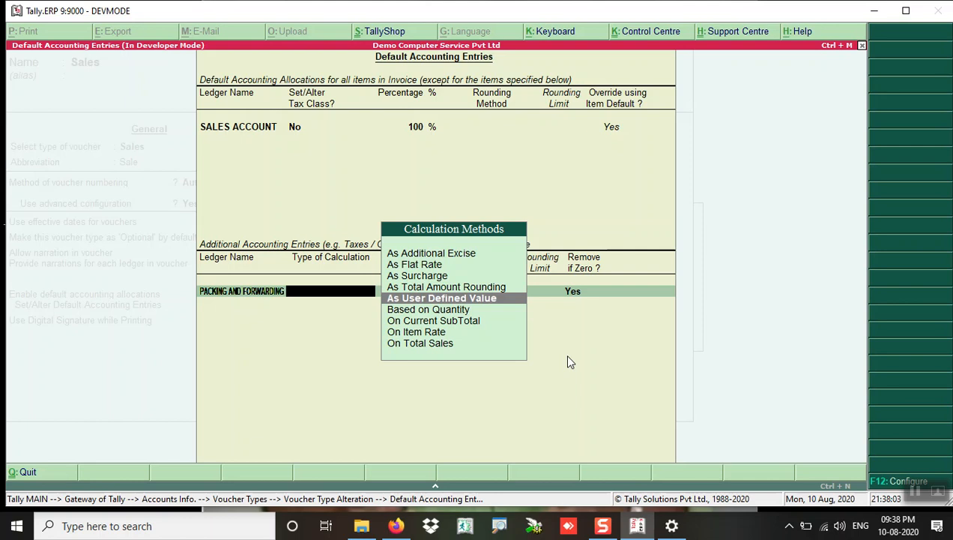
key("Return")
key("Return")
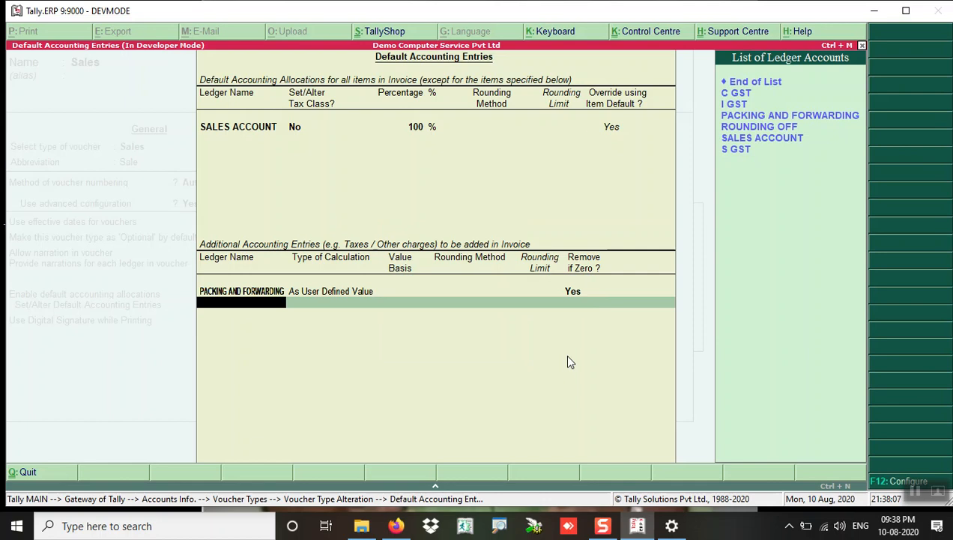
Step: Add C GST, S GST and I GST as additional default entries
key("Down")
key("Return")
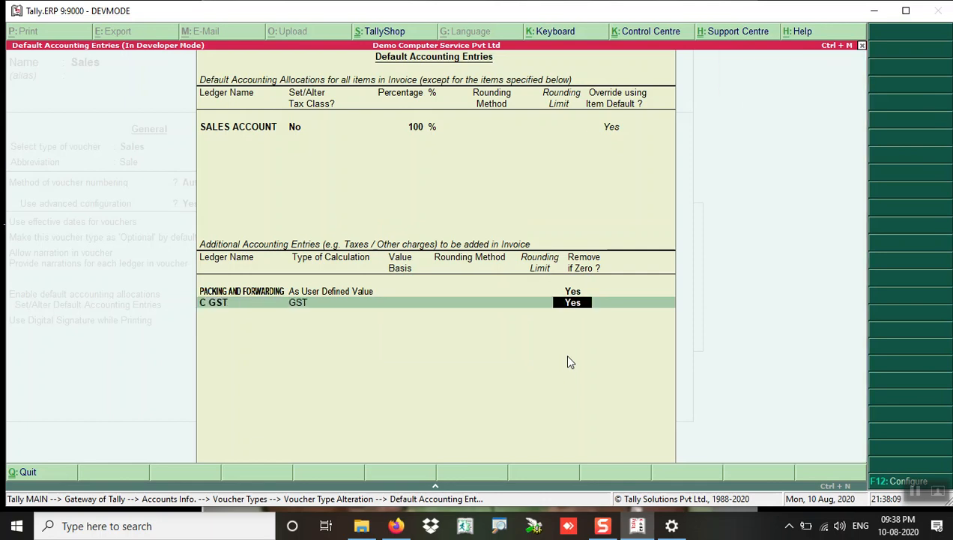
key("Return")
type("S")
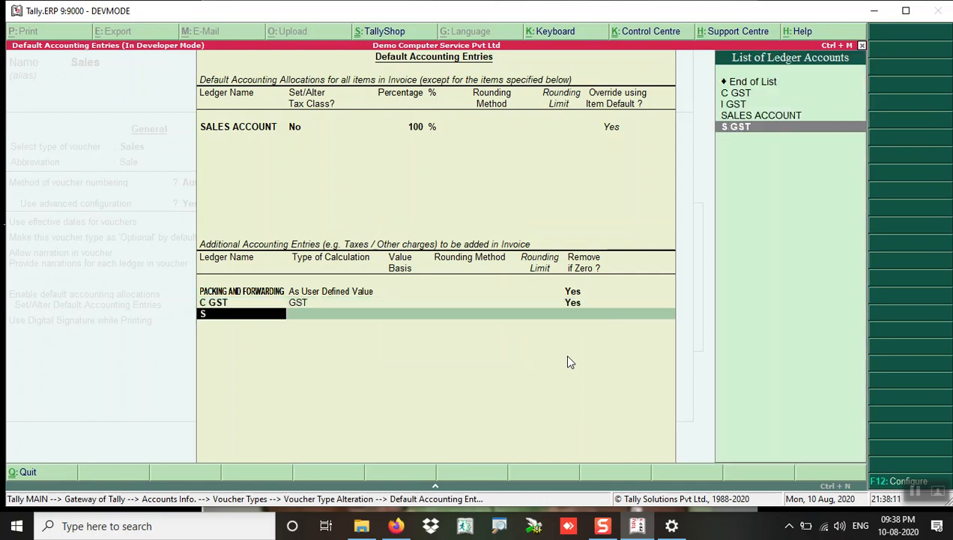
key("Down")
key("Return")
key("Return")
type("I G")
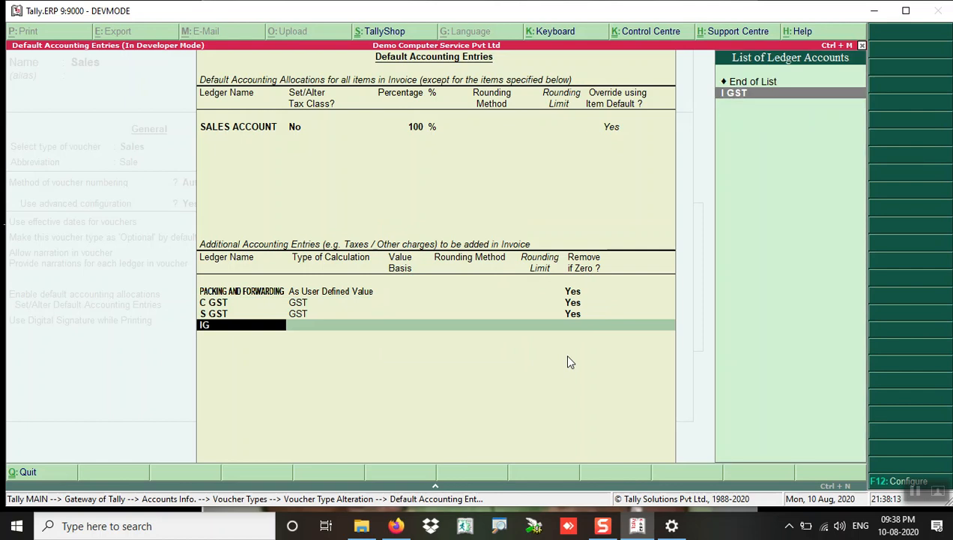
key("Return")
key("Return")
Step: Add ROUNDING OFF using As Total Amount Rounding, Normal Rounding, limit 1
type("R")
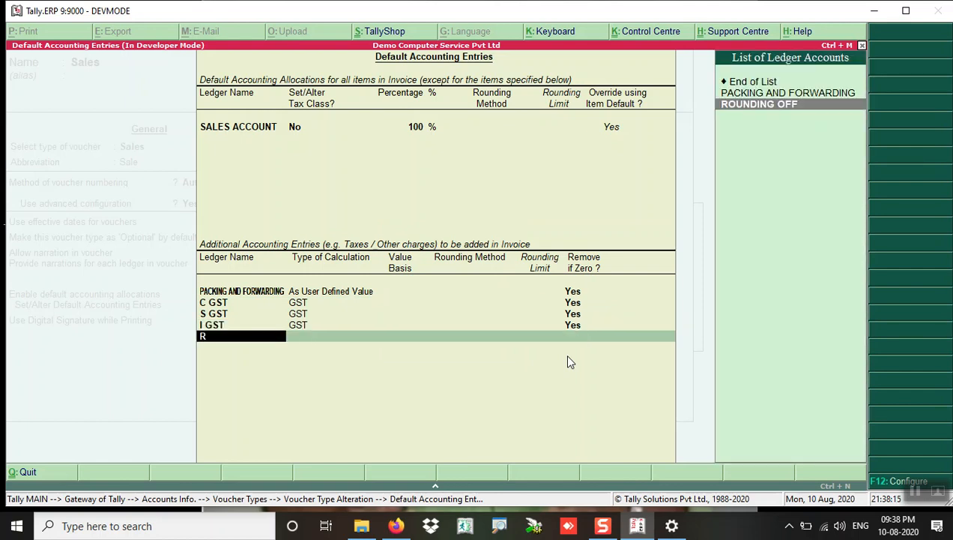
key("Return")
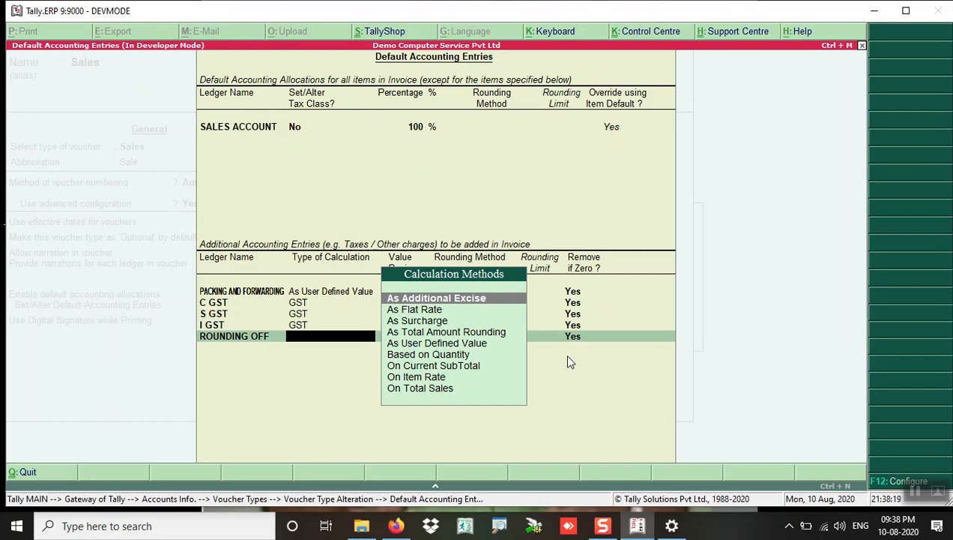
key("Down")
key("Down")
key("Down")
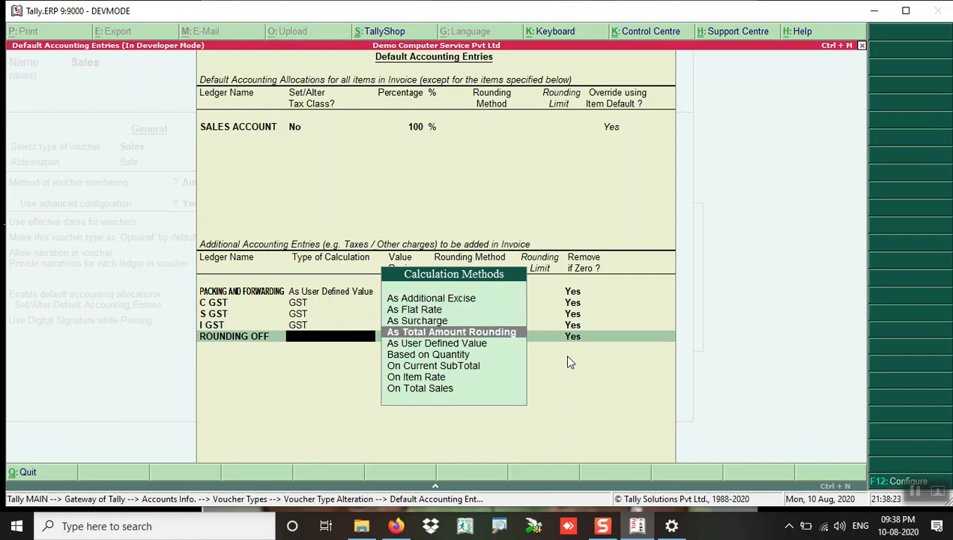
key("Down")
key("Up")
key("Return")
key("Down")
key("Down")
key("Return")
type("1")
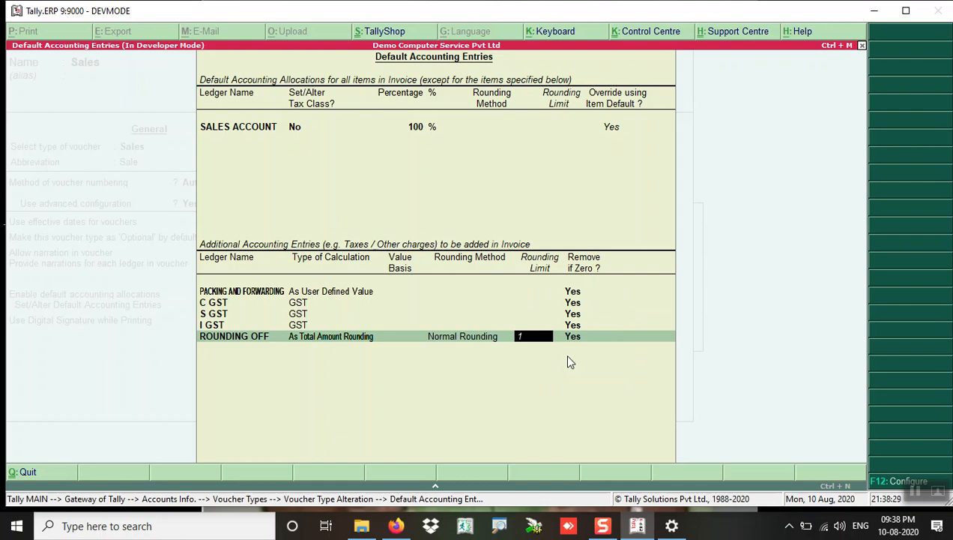
key("Return")
key("Return")
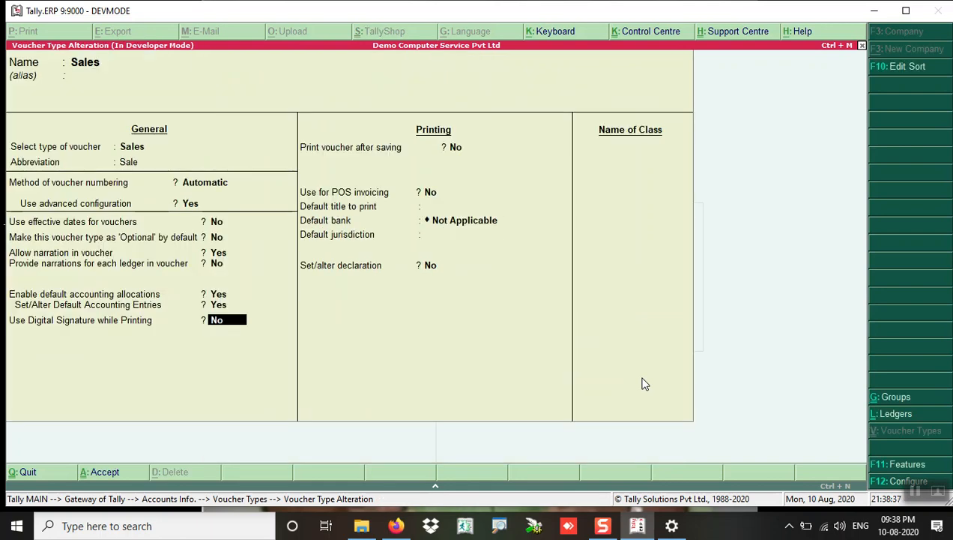
Step: Turn on printing vouchers after saving with default title TAX INVOICE
key("Return")
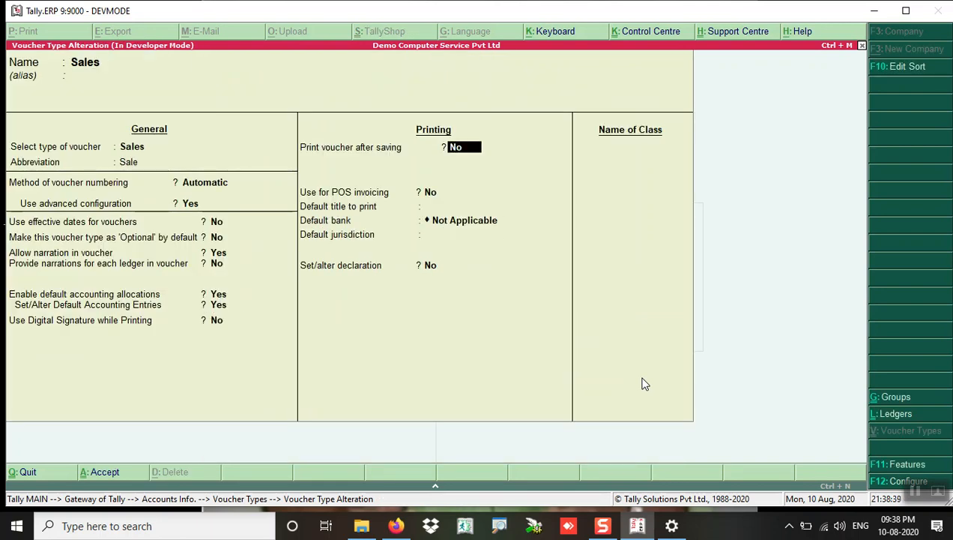
type("y")
key("Return")
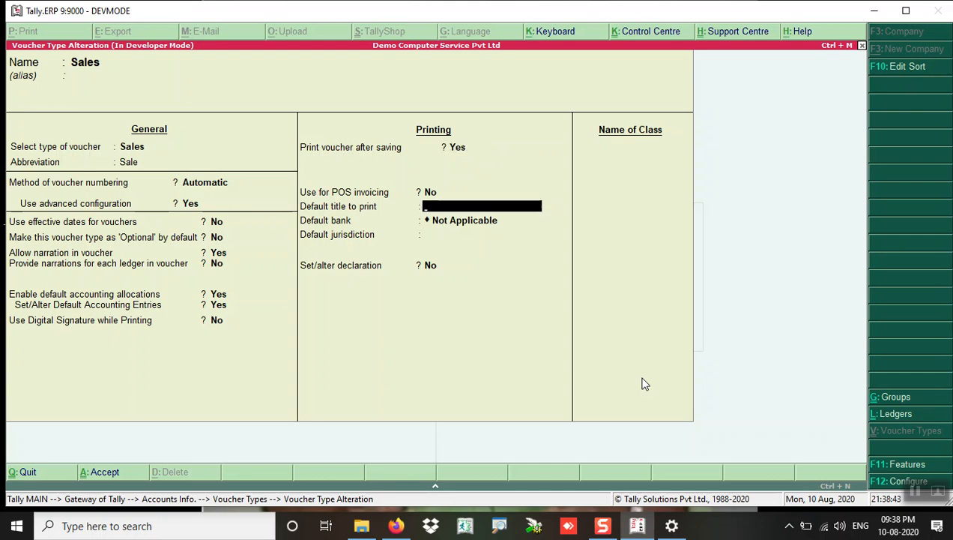
type("TAX INVOICE")
key("Return")
Step: Set jurisdiction AHMEDABAD, keep bank Not Applicable, save the voucher type and return to Gateway
key("Return")
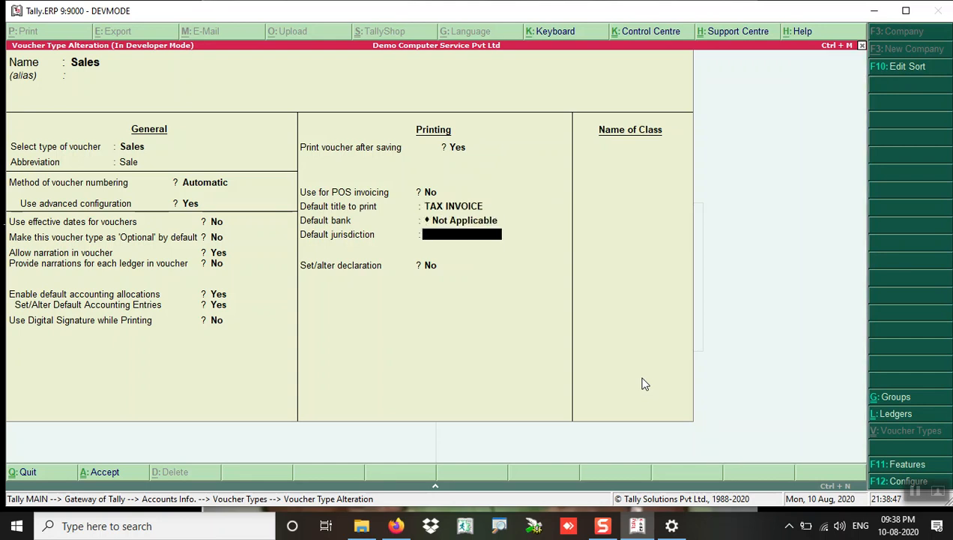
type("AHMEDSBAD")
key("BackSpace")
key("BackSpace")
key("BackSpace")
key("BackSpace")
key("BackSpace")
key("BackSpace")
key("BackSpace")
key("BackSpace")
key("BackSpace")
type("AGH")
key("BackSpace")
key("BackSpace")
type("HMEDABAD")
key("Return")
key("Return")
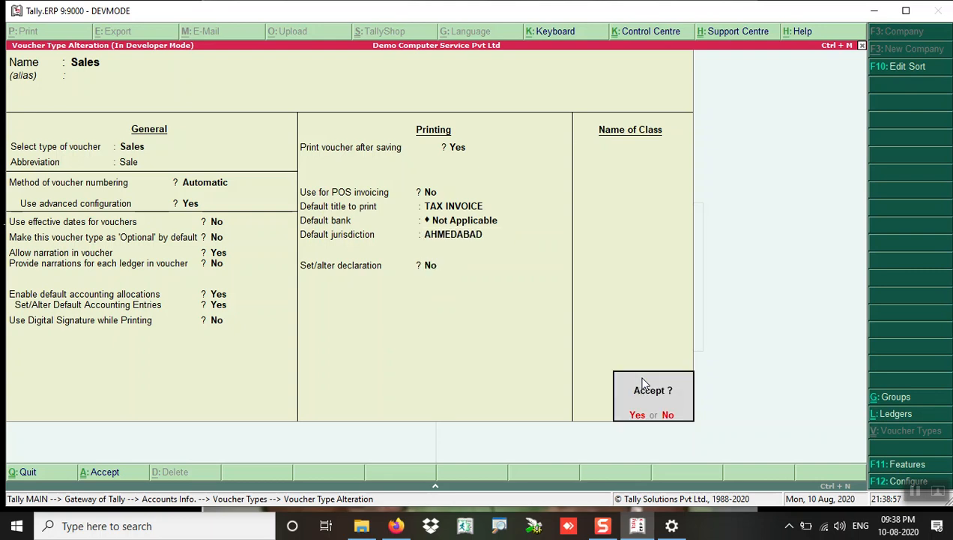
key("Return")
key("Escape")
key("Escape")
key("Escape")
key("Escape")
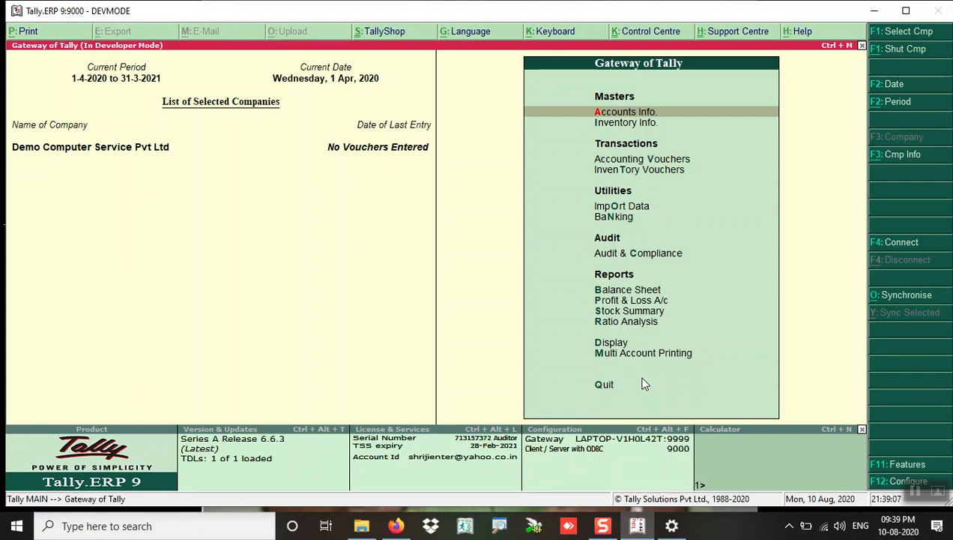
key("Down")
key("Down")
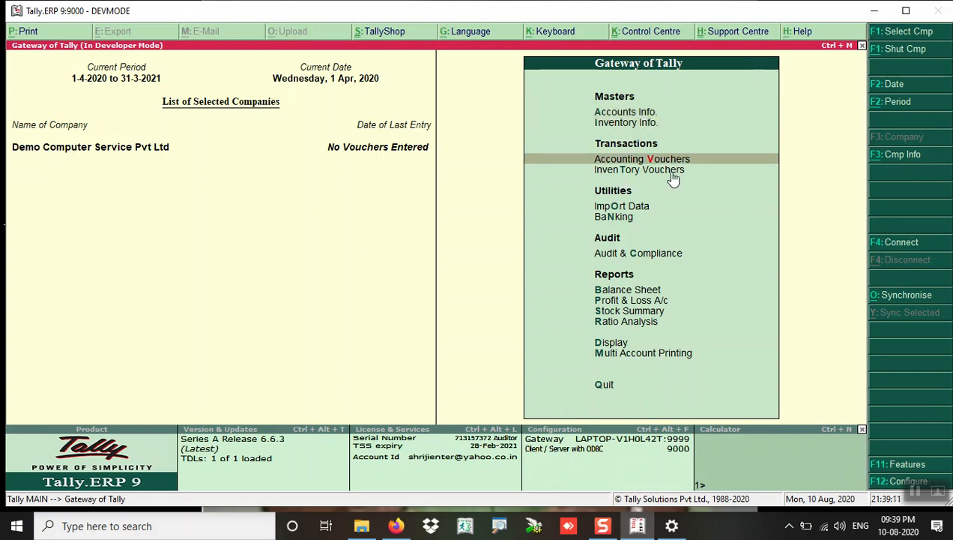
key("Return")
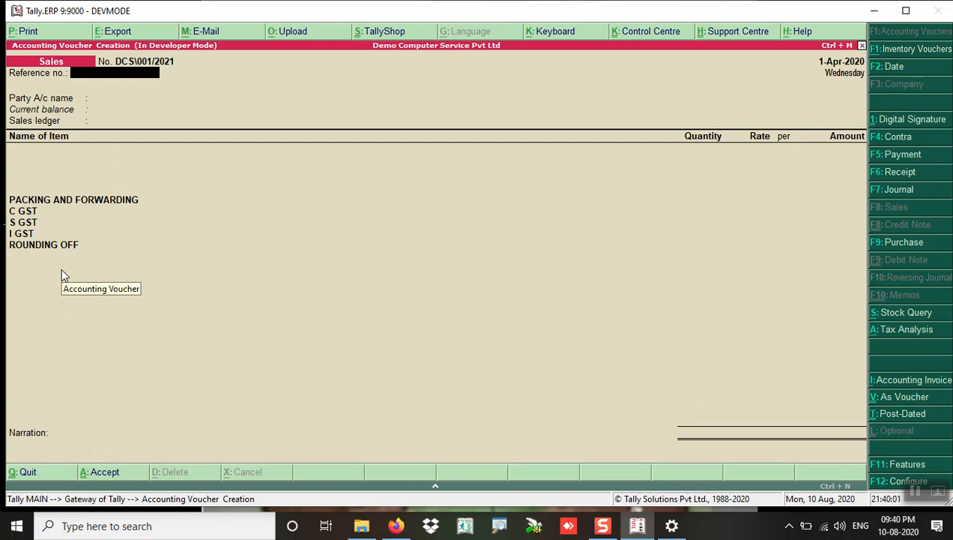
key("Escape")
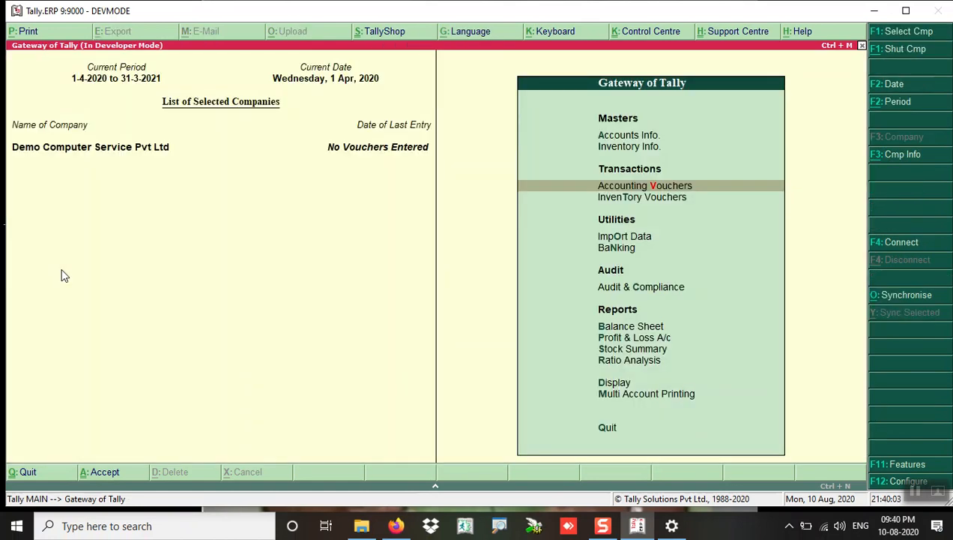